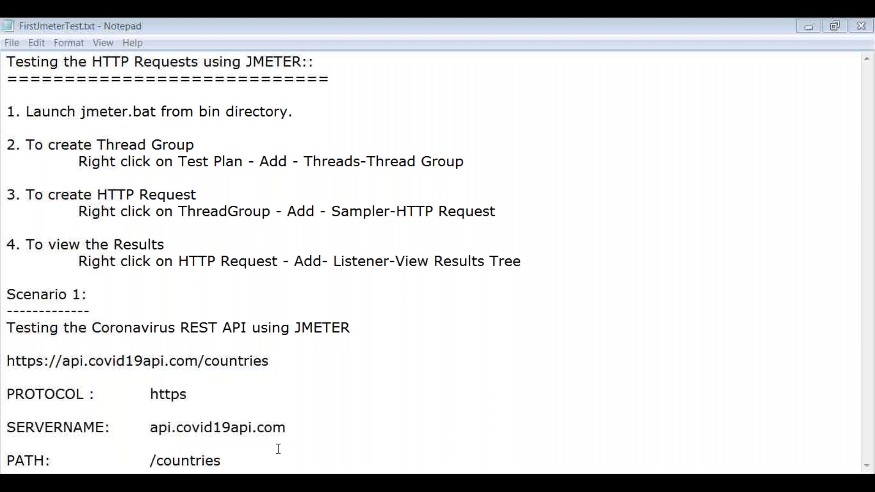
Step: Review the Jmeter Intro.txt notes in Notepad, examining the download, installation, release builds and Running JMeter sections
click(153, 458)
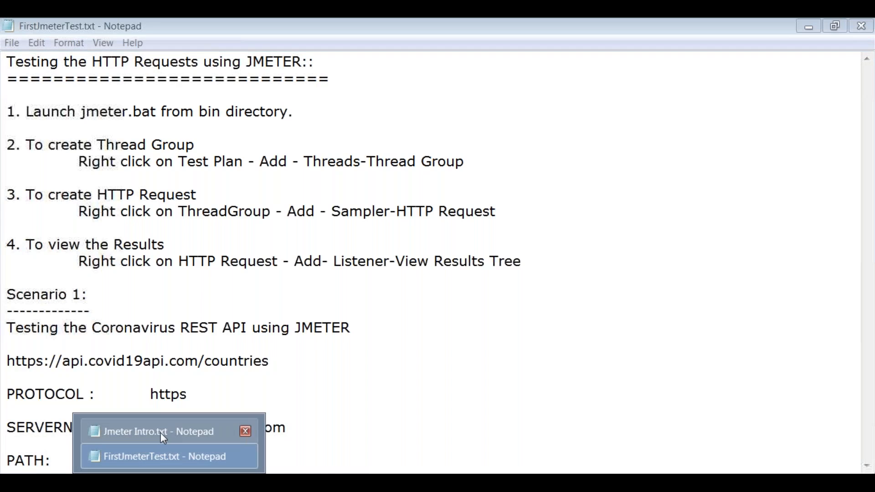
click(161, 433)
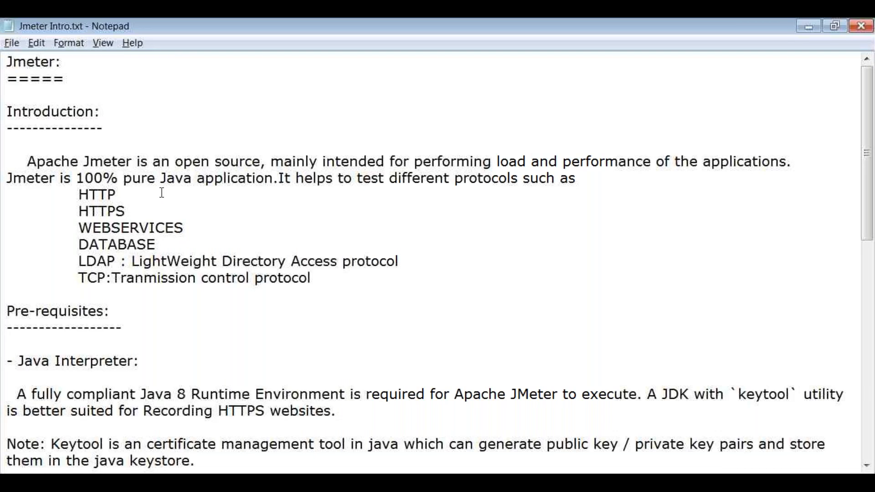
scroll(157, 194, down, 6)
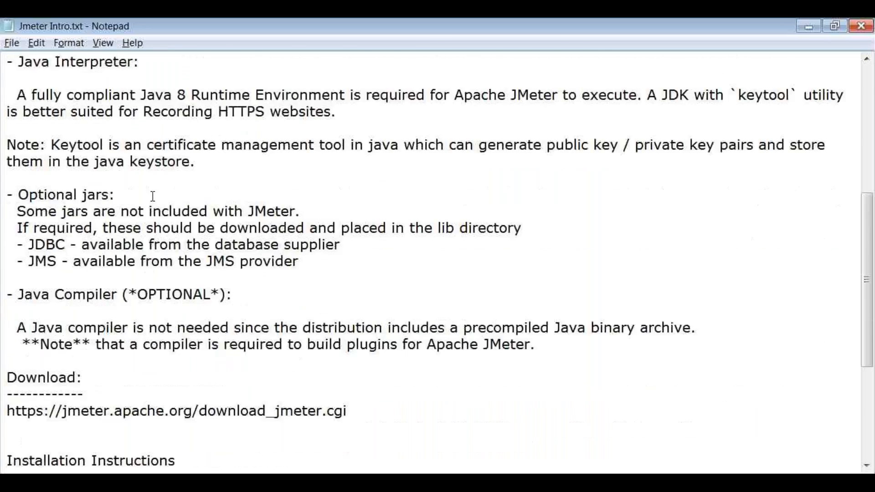
scroll(153, 196, down, 2)
drag(185, 362, 7, 364)
scroll(6, 364, down, 2)
drag(133, 328, 6, 328)
scroll(139, 389, down, 1)
drag(119, 394, 6, 394)
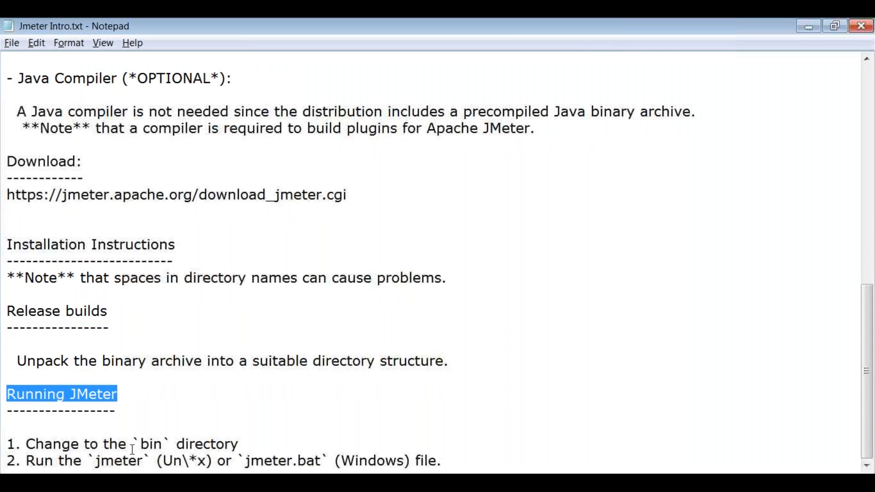
drag(132, 445, 325, 462)
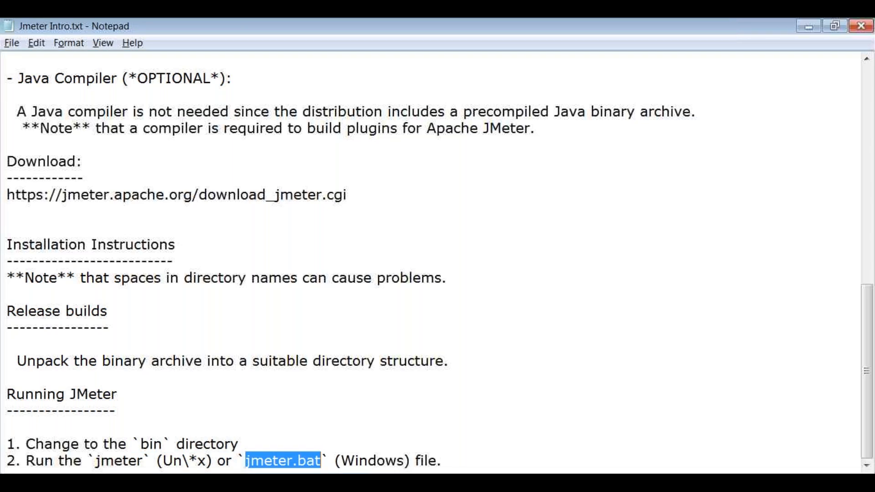
Step: Check the launch instruction in FirstJmeterTest.txt, and run jmeter.bat from the bin folder of apache-jmeter-5.3 in Windows Explorer
click(155, 455)
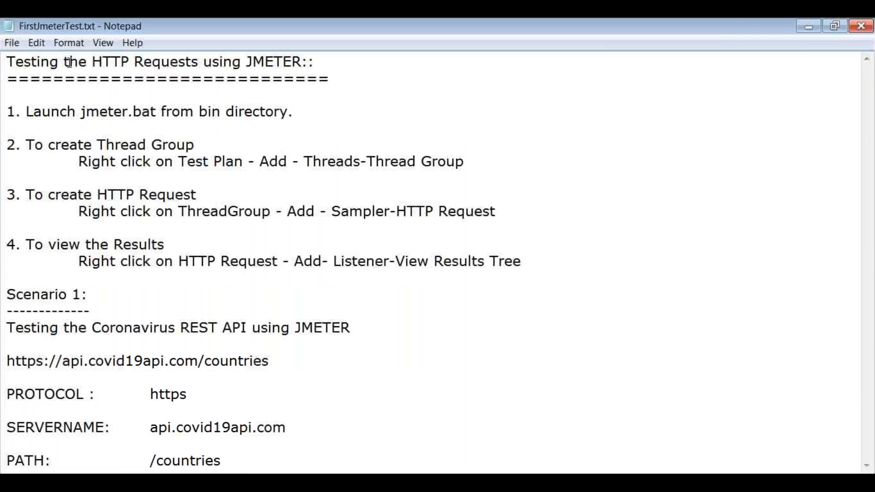
drag(92, 61, 332, 56)
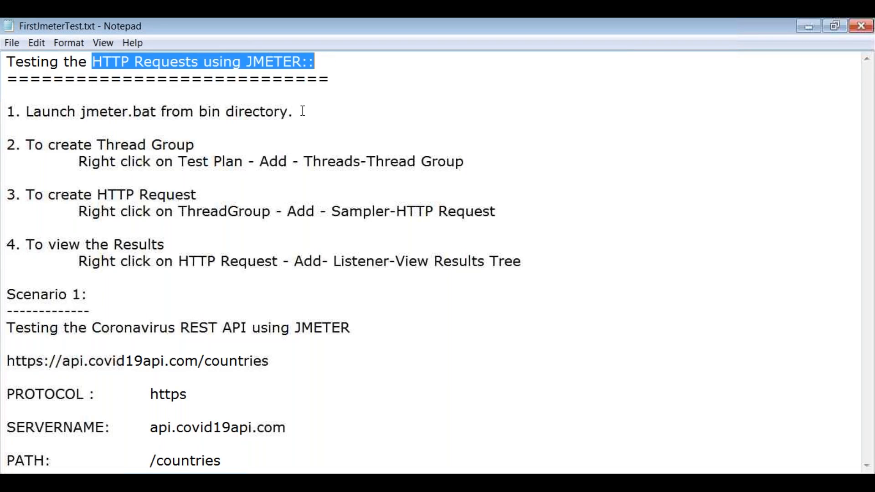
drag(303, 111, 202, 102)
click(282, 483)
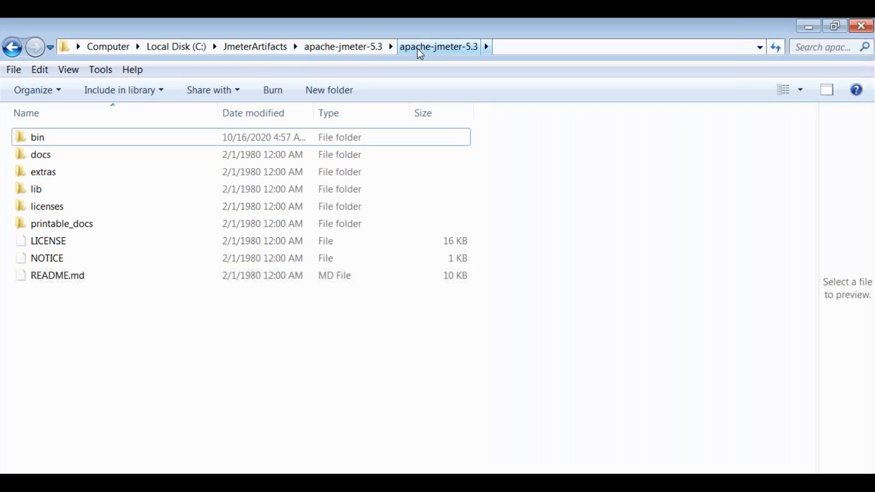
double_click(148, 146)
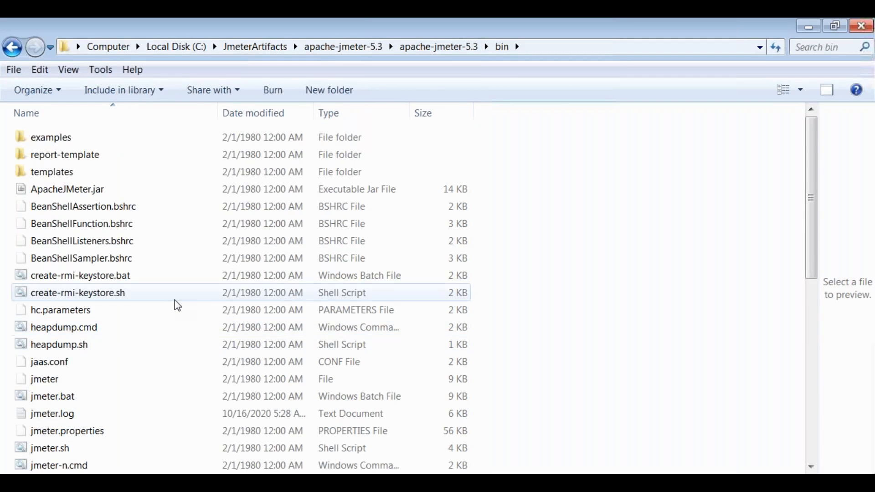
scroll(92, 360, down, 1)
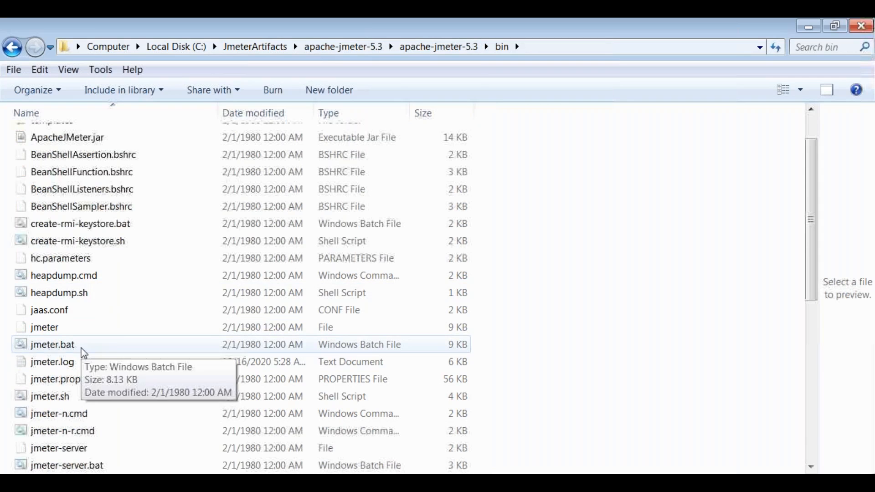
double_click(82, 353)
click(484, 273)
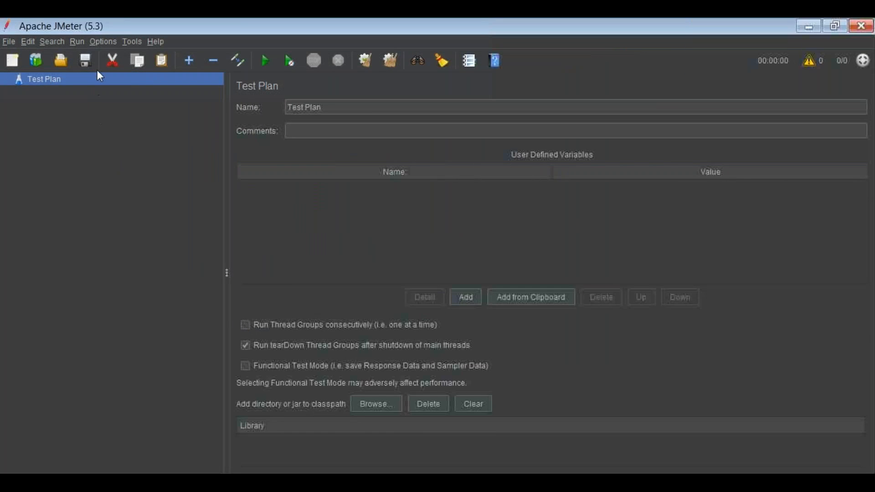
Step: Change JMeter's look and feel to Windows Classic
click(105, 43)
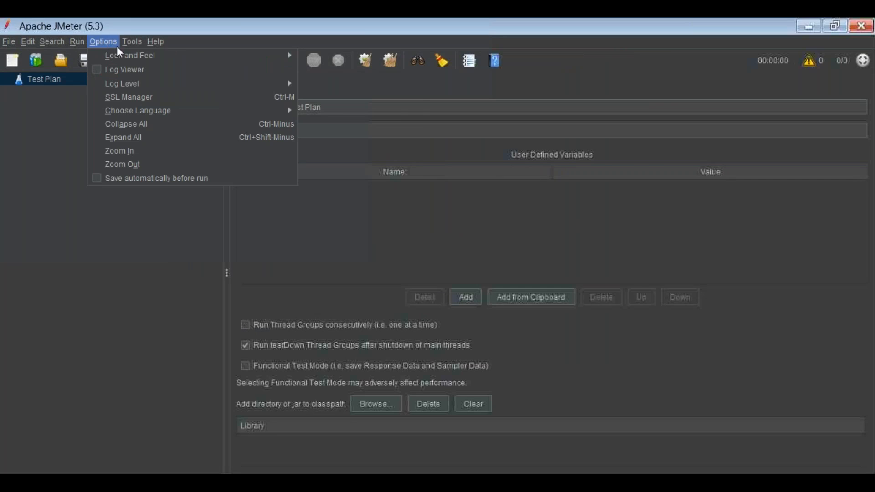
mouse_move(127, 55)
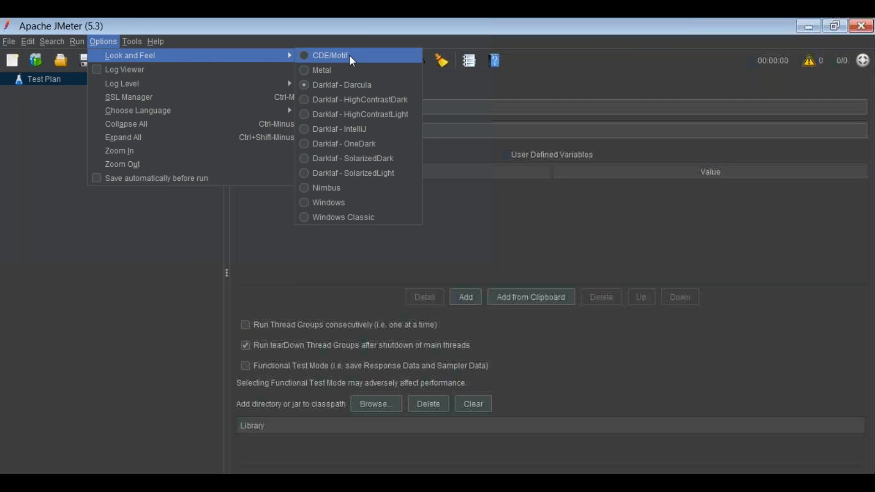
click(358, 218)
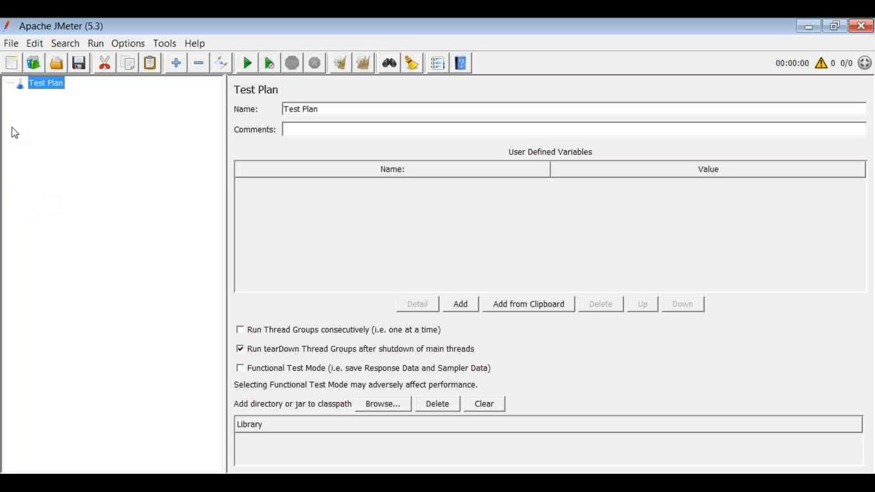
Step: Save the test plan over FirstJMeterExample.jmx in the JmeterExamples folder under JmeterArtifacts
click(11, 44)
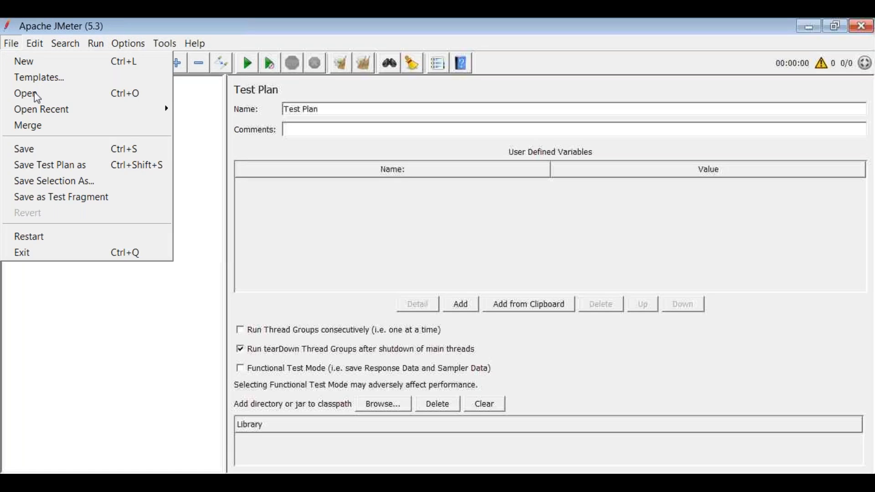
click(55, 154)
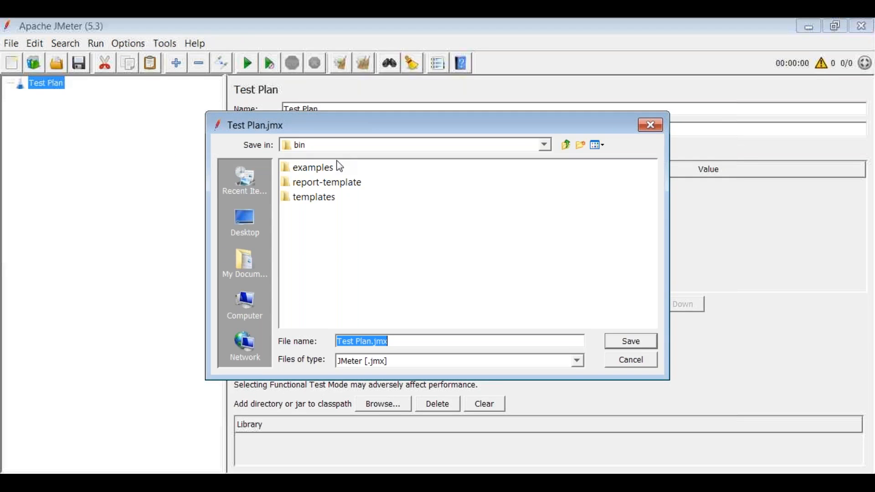
drag(504, 126, 389, 146)
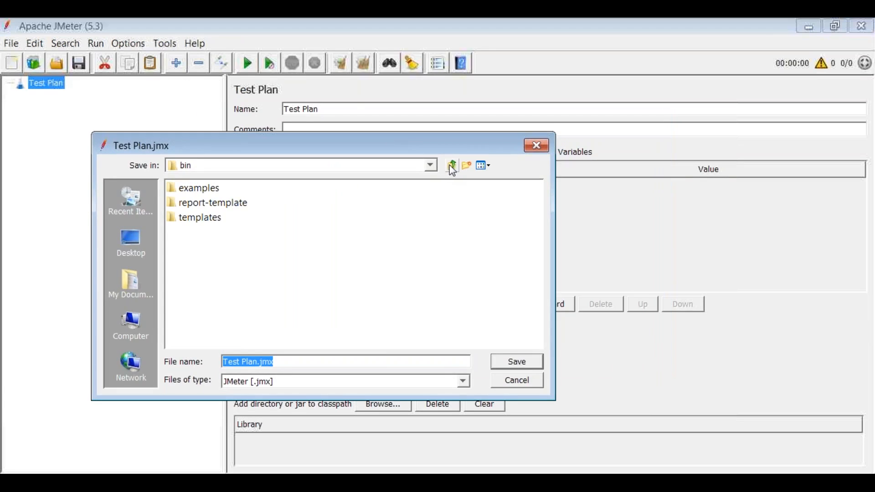
click(451, 165)
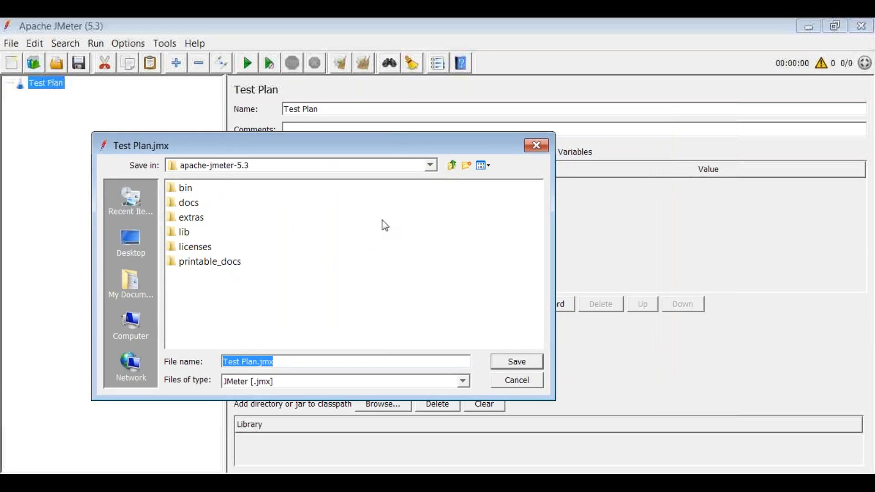
click(453, 165)
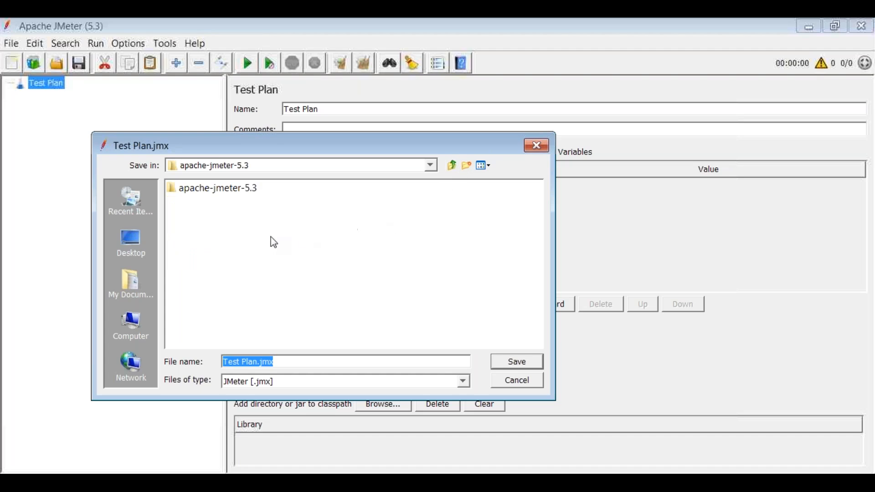
click(452, 166)
click(293, 362)
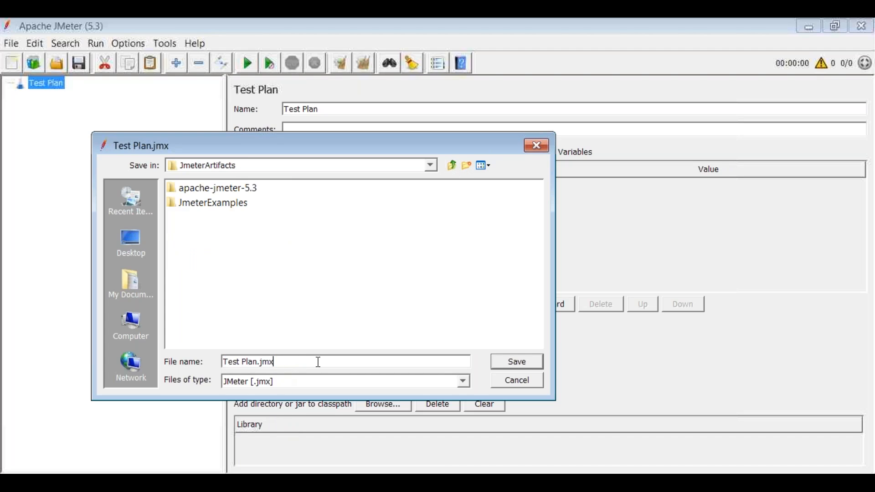
shift+click(258, 362)
click(195, 205)
double_click(193, 204)
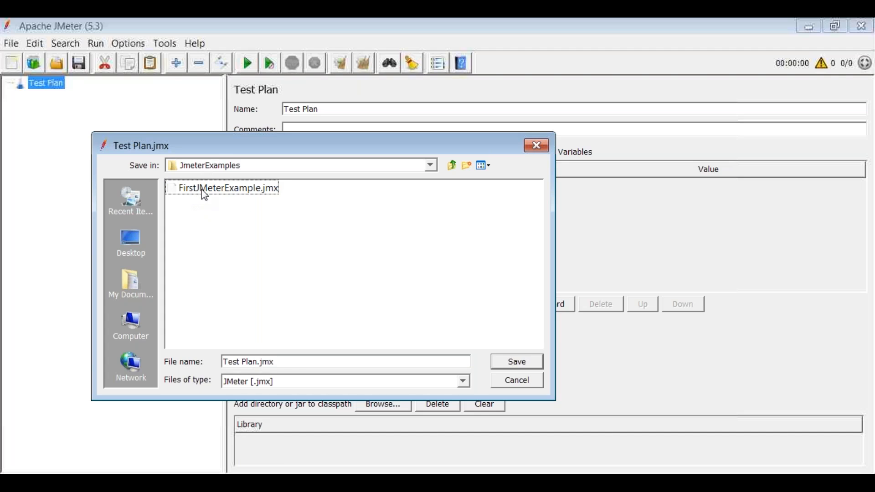
click(204, 195)
click(522, 365)
click(399, 268)
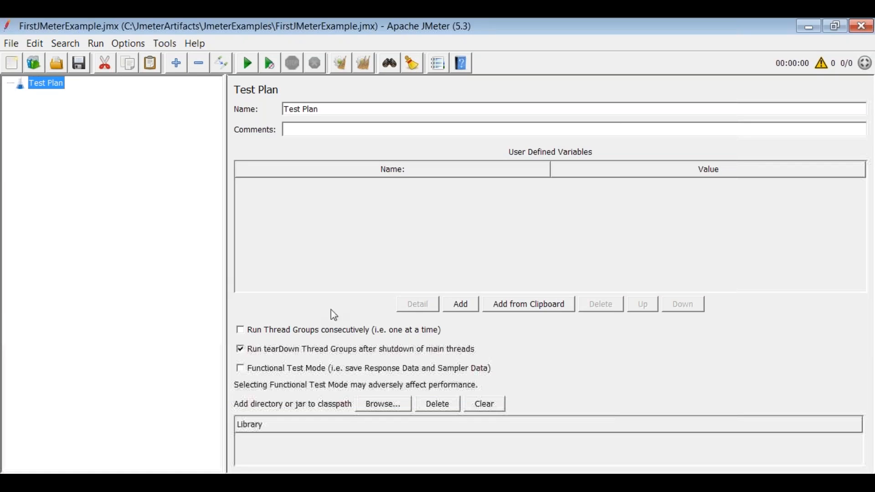
click(525, 51)
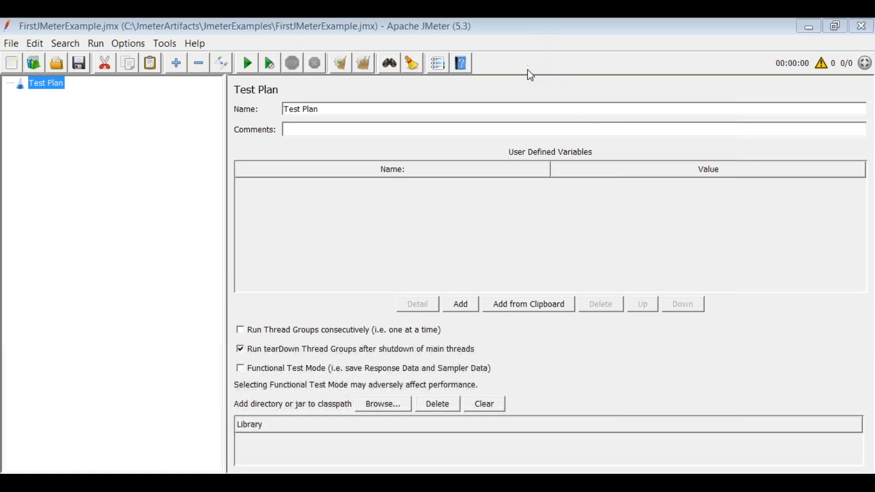
click(525, 77)
drag(11, 26, 139, 24)
Step: Close Jmeter Intro.txt, and read the launch and Thread Group instructions in FirstJmeterTest.txt in Notepad
click(169, 482)
click(245, 426)
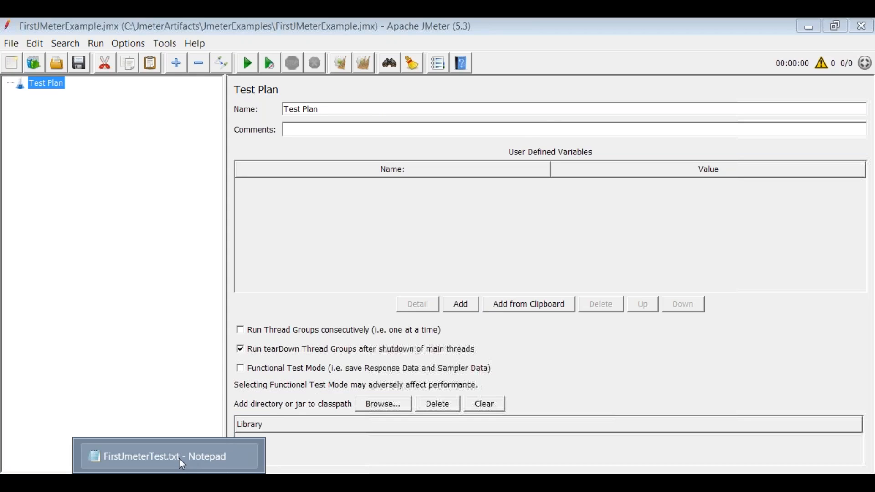
click(174, 458)
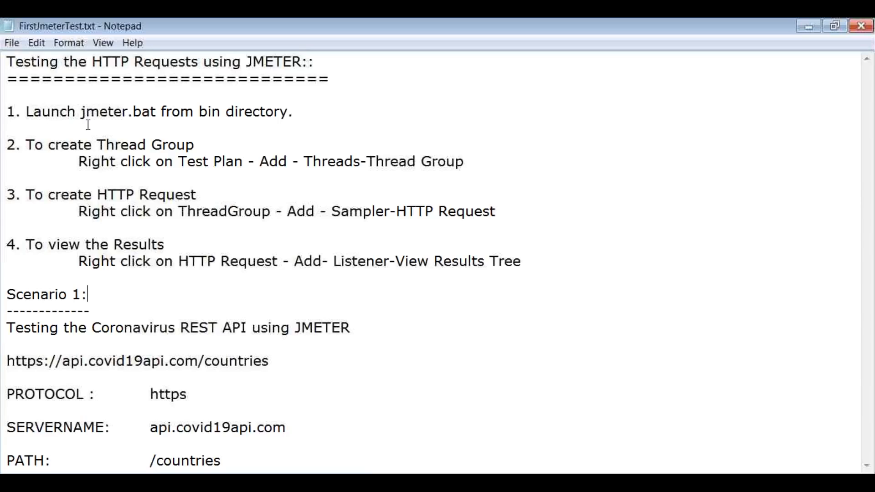
drag(22, 113, 336, 113)
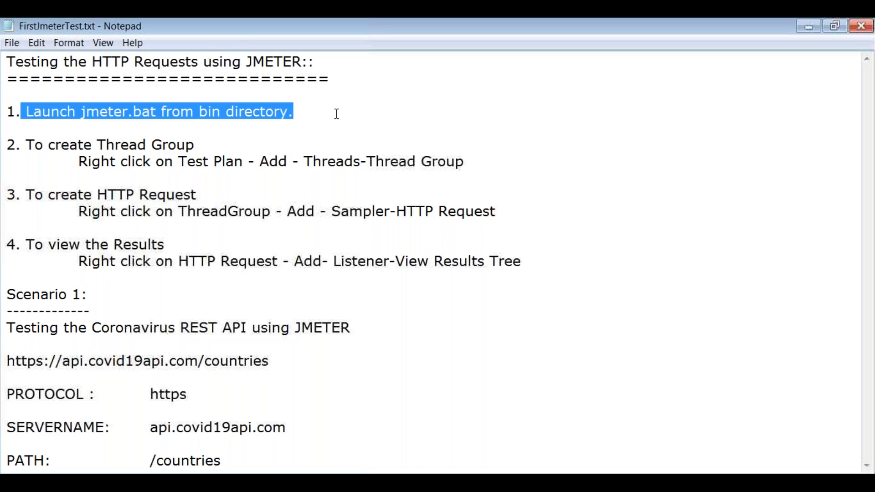
drag(23, 146, 233, 145)
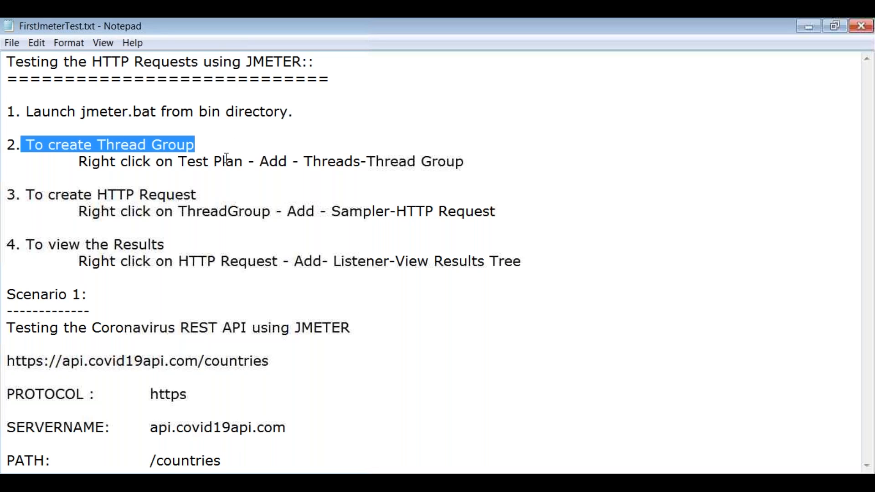
drag(78, 162, 457, 162)
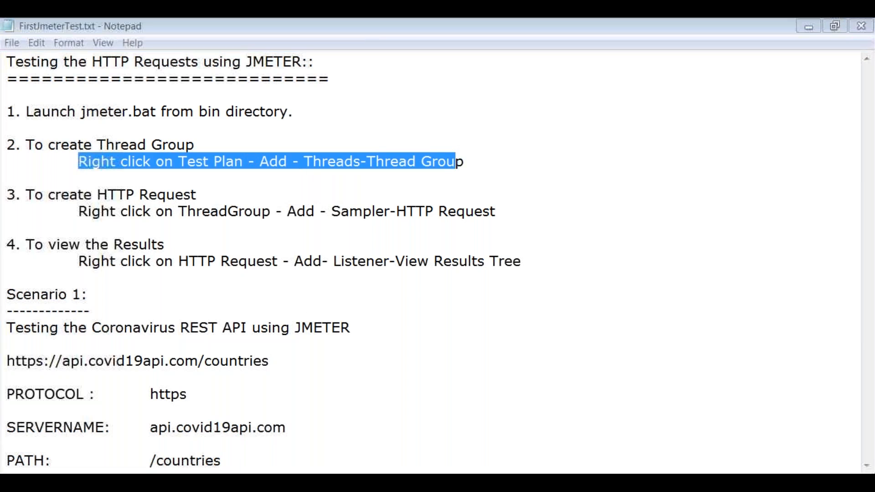
Step: Switch to JMeter and add a Thread Group to the Test Plan
key(alt+Tab)
right_click(57, 89)
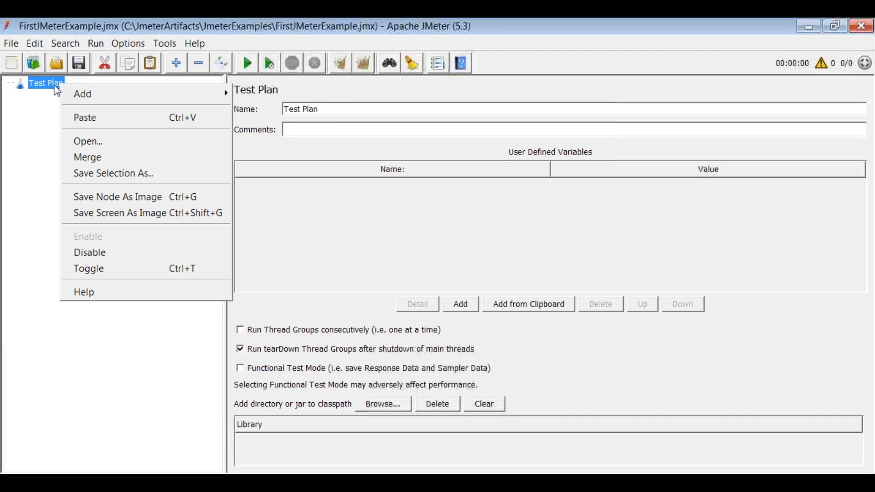
mouse_move(71, 95)
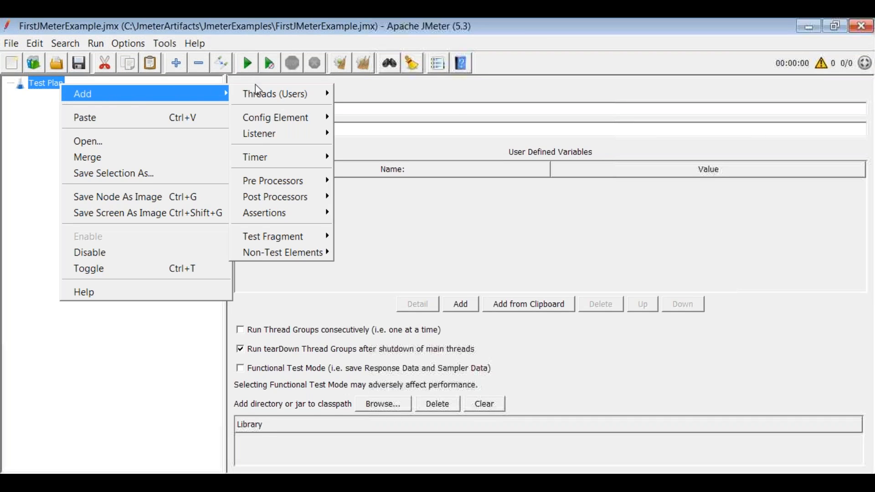
mouse_move(256, 88)
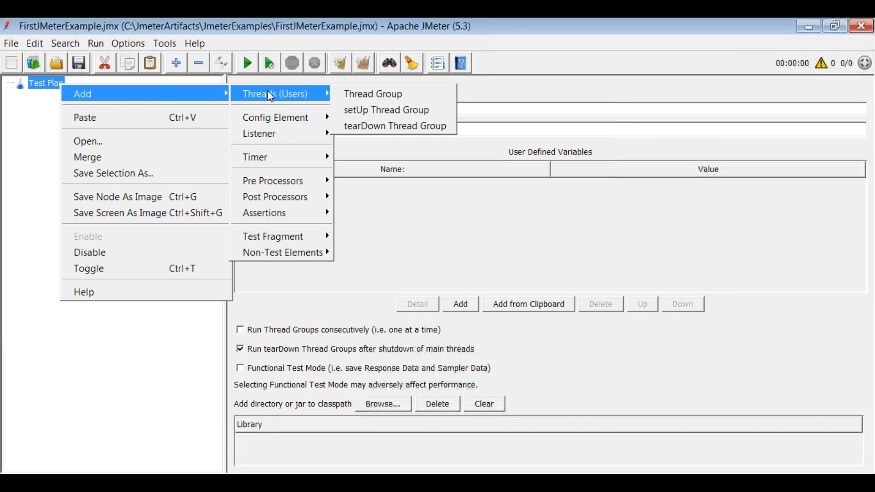
click(351, 95)
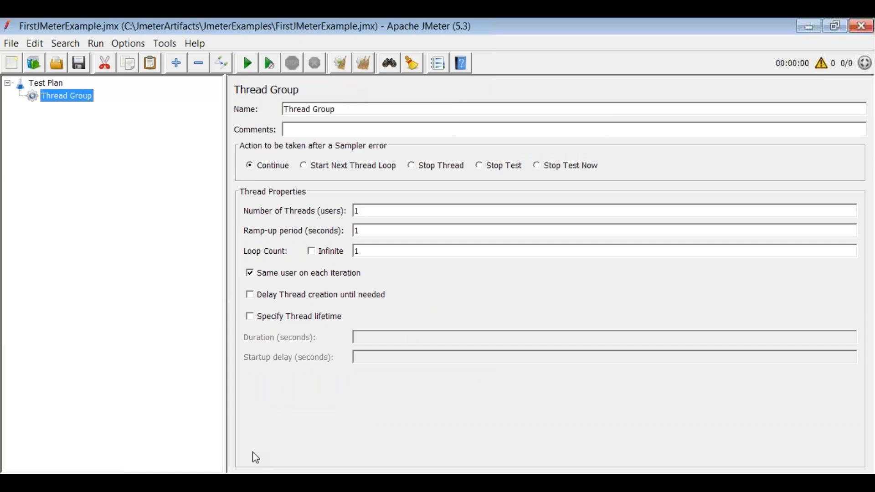
Step: Consult the HTTP Request instructions in FirstJmeterTest.txt in Notepad, and add an HTTP Request sampler to the Thread Group in JMeter
key(alt+Tab)
drag(26, 195, 206, 198)
drag(79, 212, 506, 206)
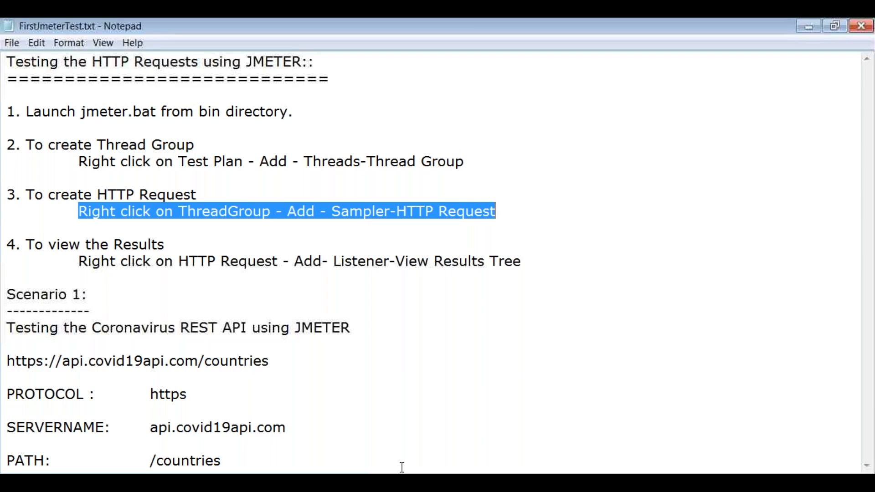
click(365, 482)
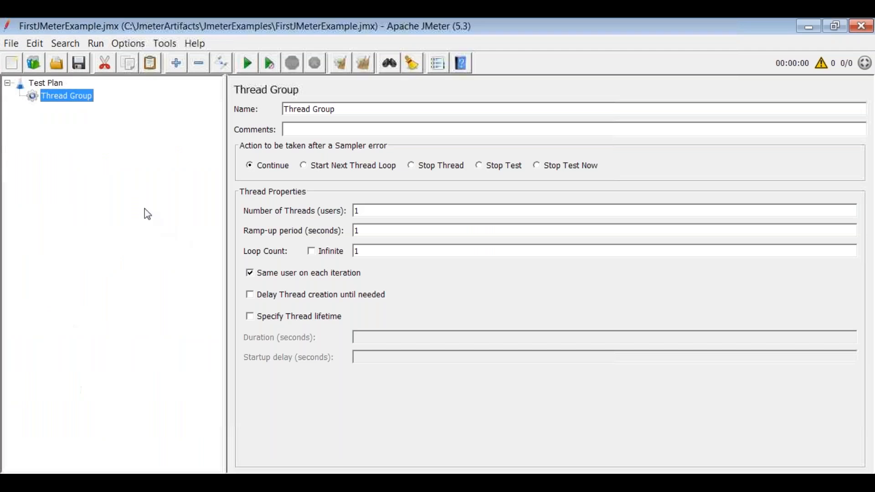
right_click(89, 100)
mouse_move(241, 114)
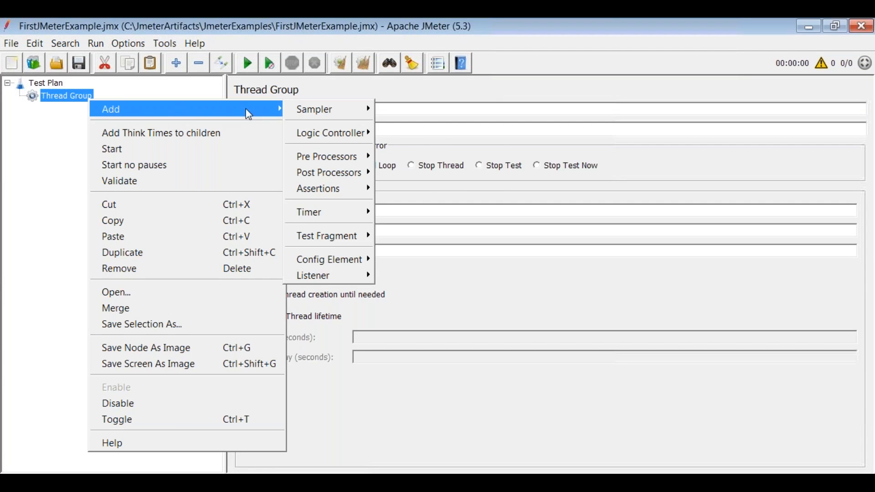
mouse_move(350, 108)
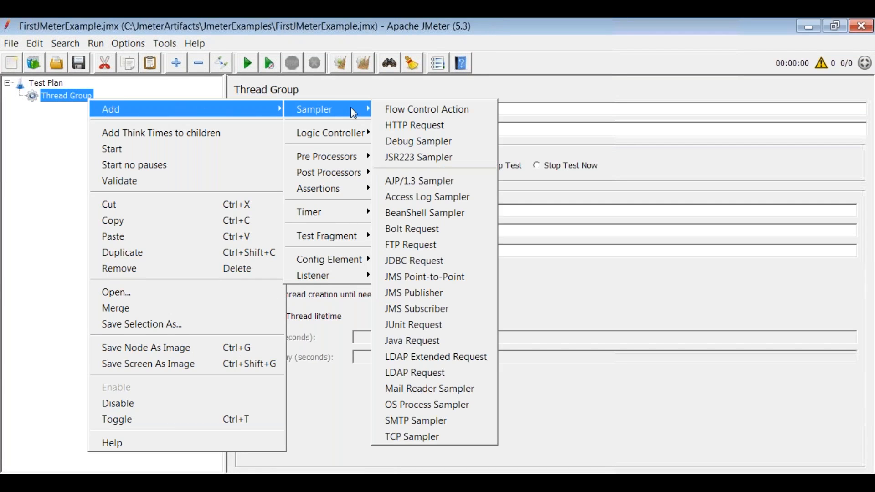
click(417, 126)
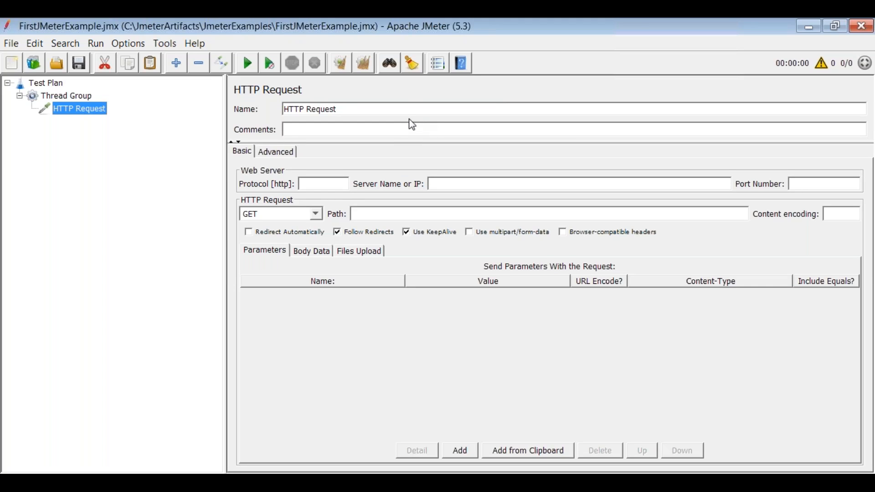
Step: Rename the HTTP Request sampler to CoronavirusHTTPReq
triple_click(405, 105)
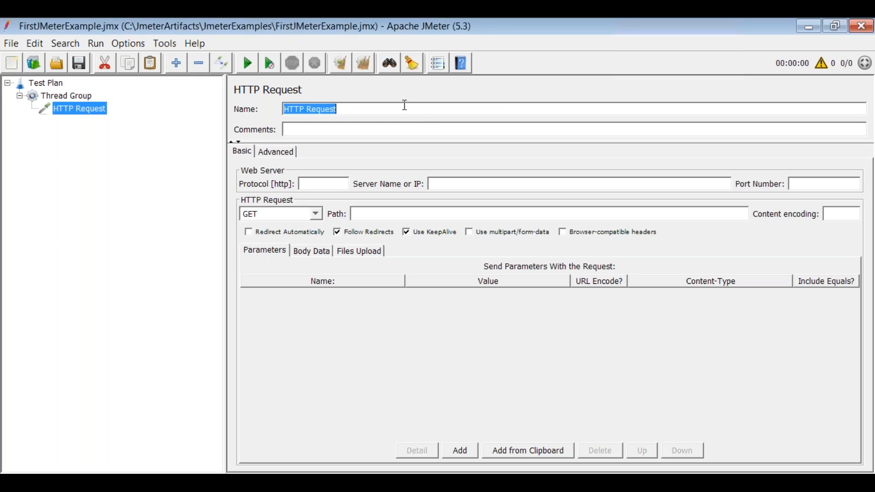
text(Corona)
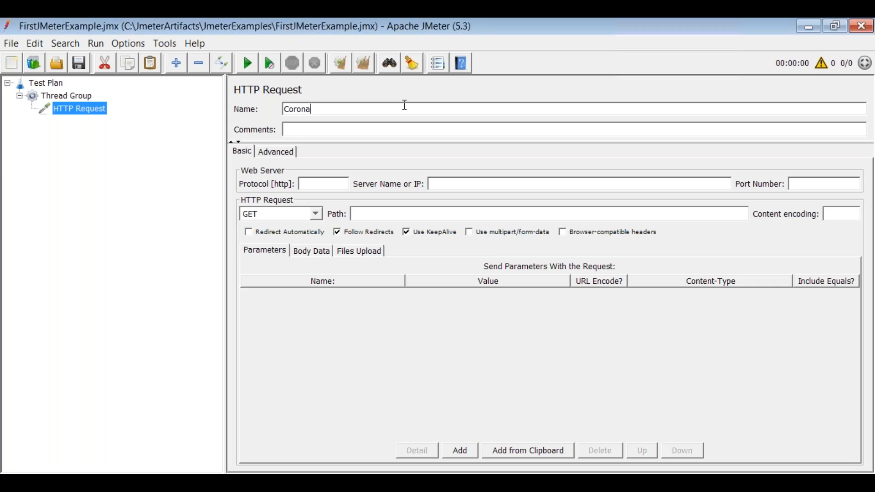
text(virusHTTPReq)
click(73, 109)
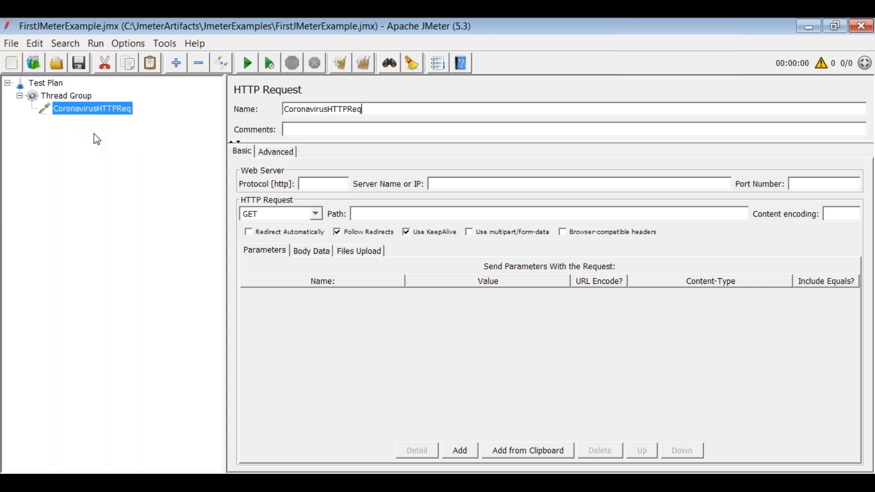
Step: Consult the results-viewing instructions in Notepad, add a View Results Tree listener to CoronavirusHTTPReq in JMeter, and reopen that request's settings
click(188, 479)
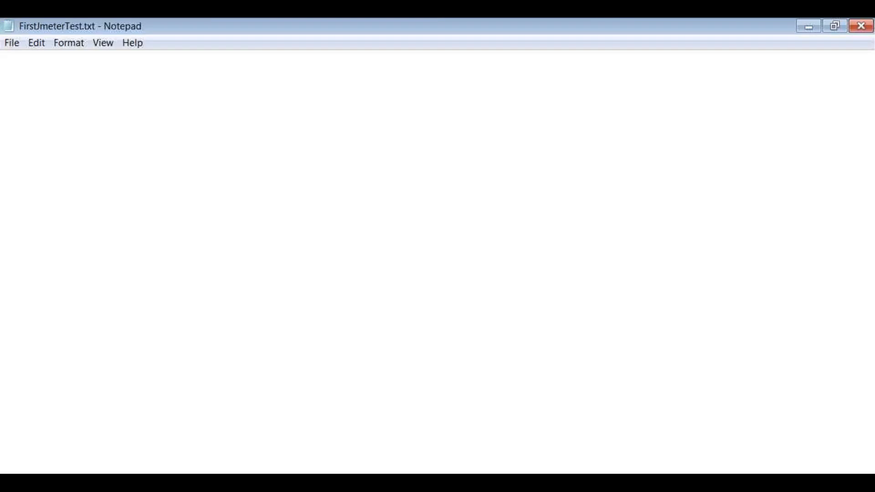
drag(29, 246, 521, 258)
key(alt+Tab)
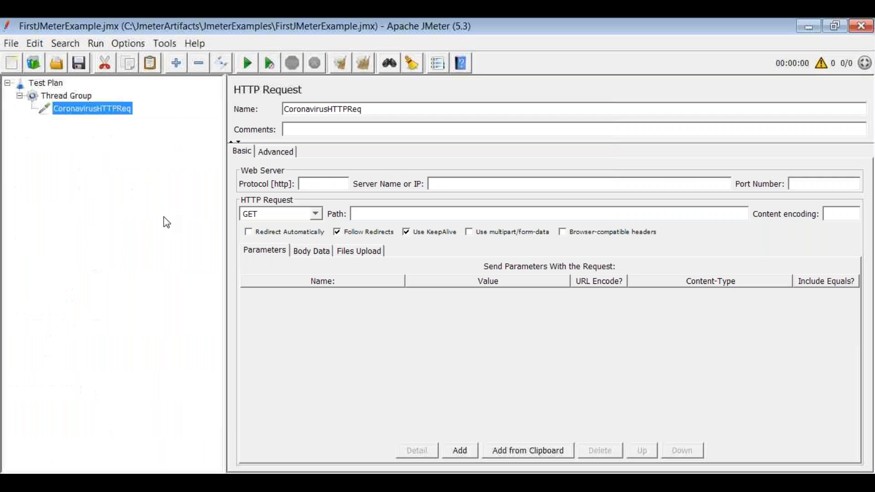
right_click(103, 109)
mouse_move(123, 116)
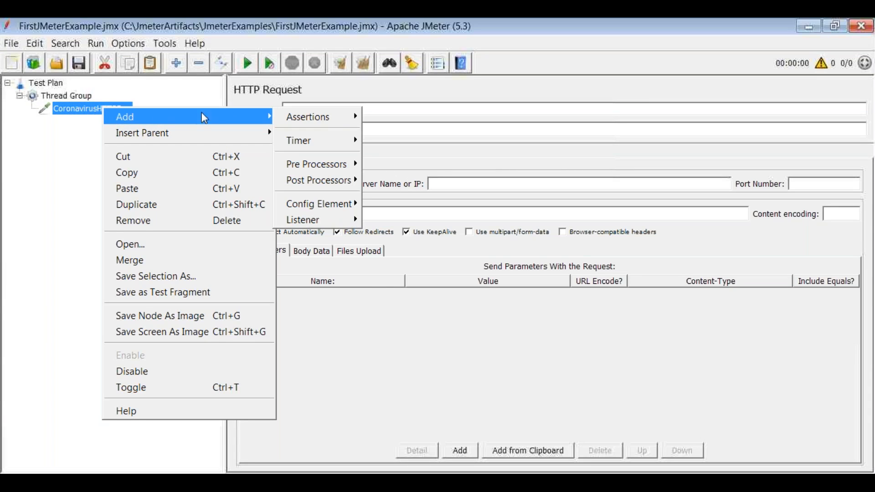
mouse_move(326, 222)
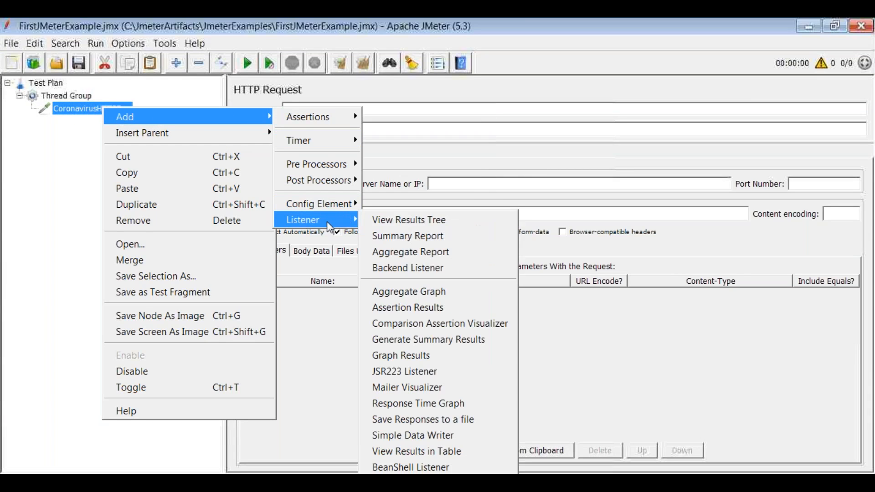
click(397, 222)
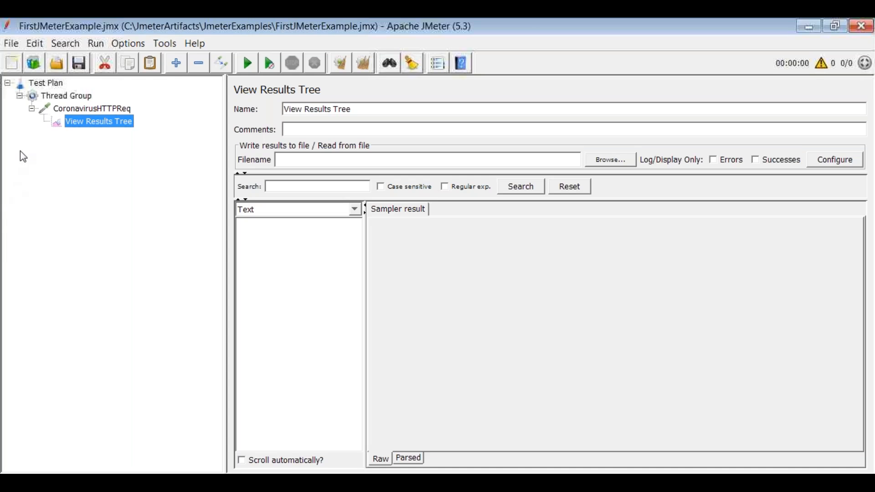
click(114, 110)
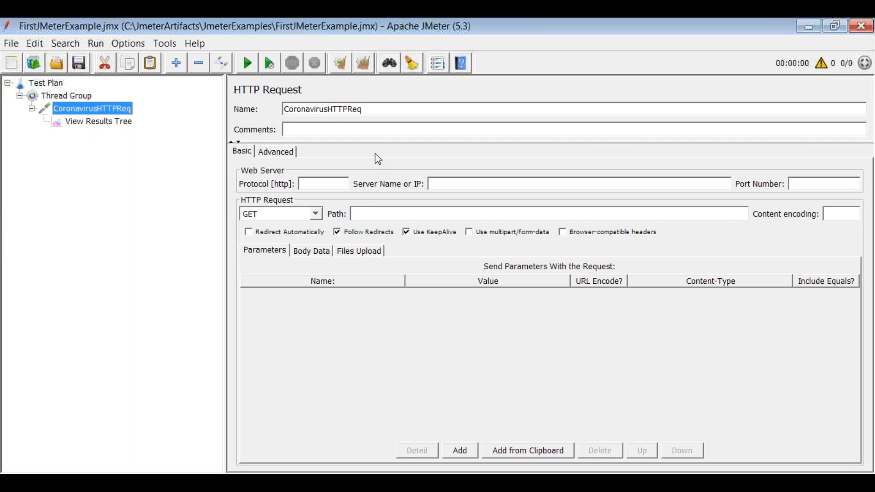
Step: Examine the GET Countries endpoint in the browser's Coronavirus COVID19 API documentation, and the endpoint URL and protocol under Scenario 1 in Notepad
click(235, 483)
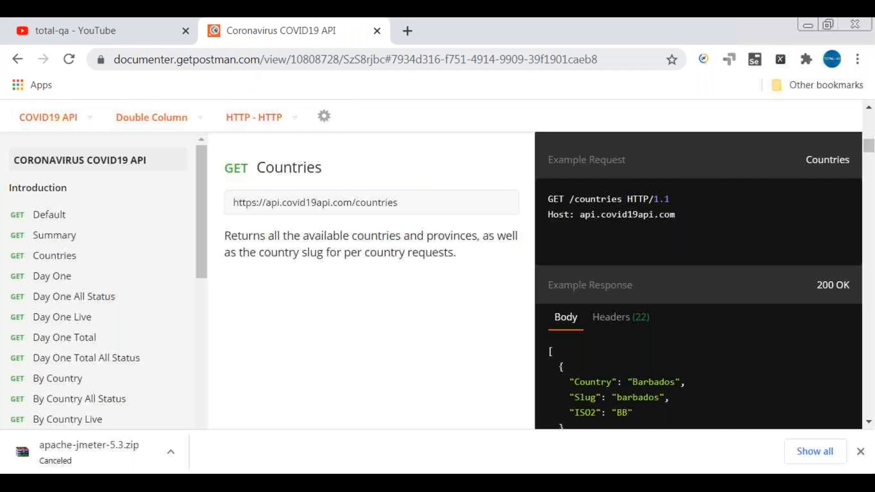
drag(201, 157, 184, 165)
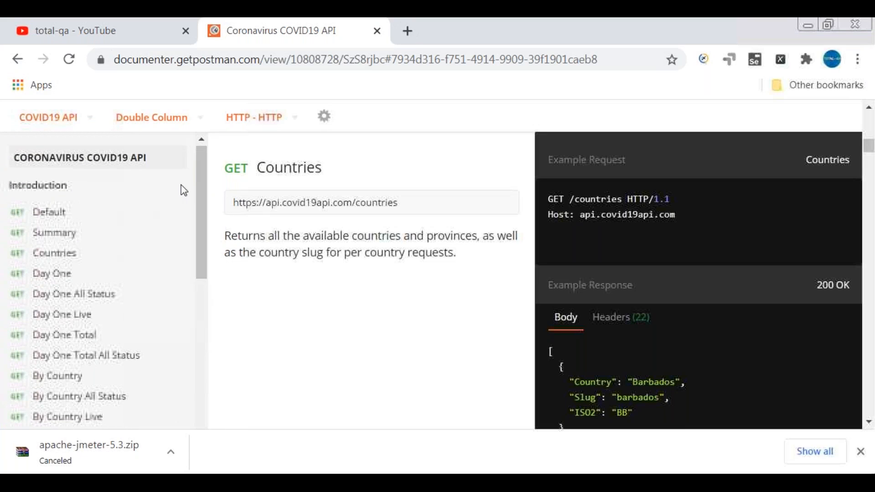
drag(256, 170, 312, 169)
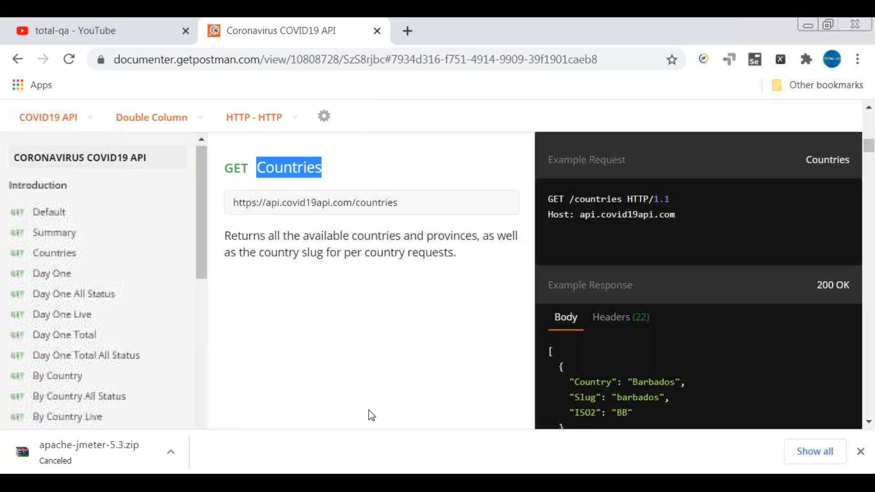
key(alt+Tab)
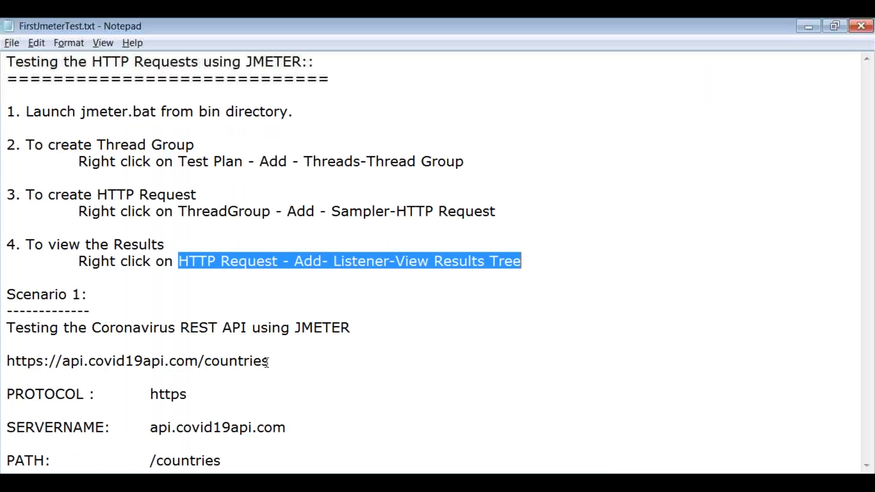
drag(279, 362, 7, 364)
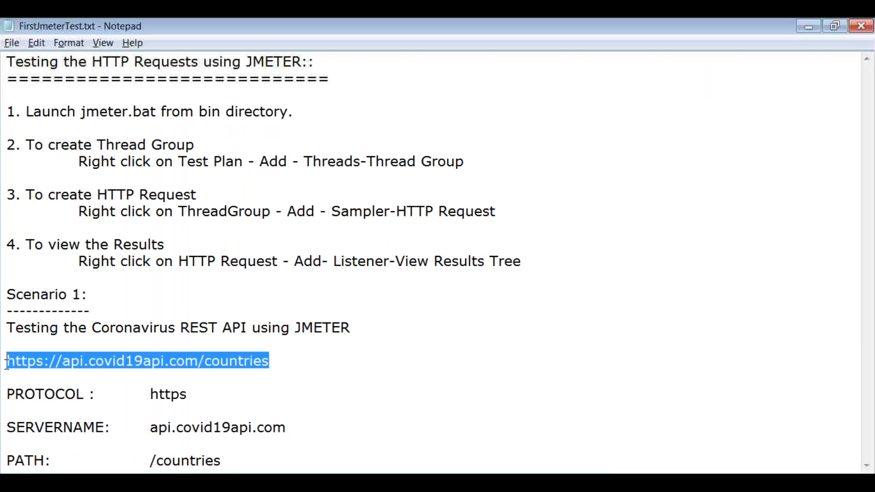
click(257, 376)
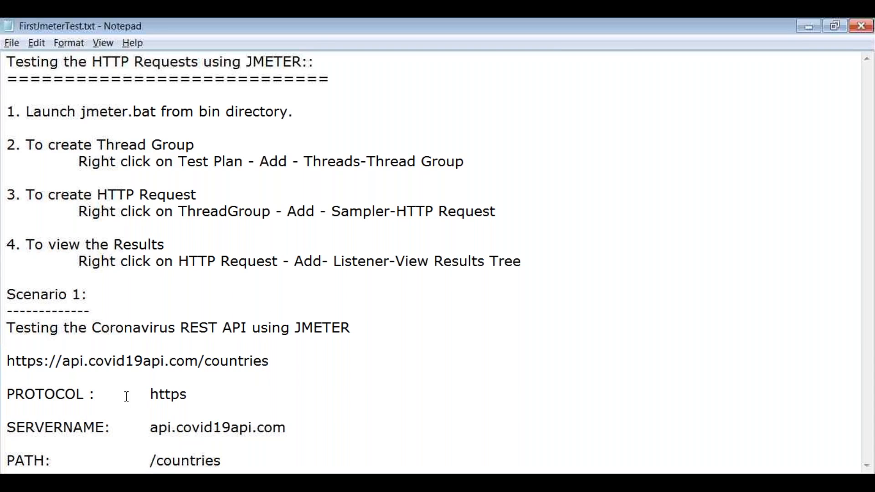
drag(150, 395, 192, 395)
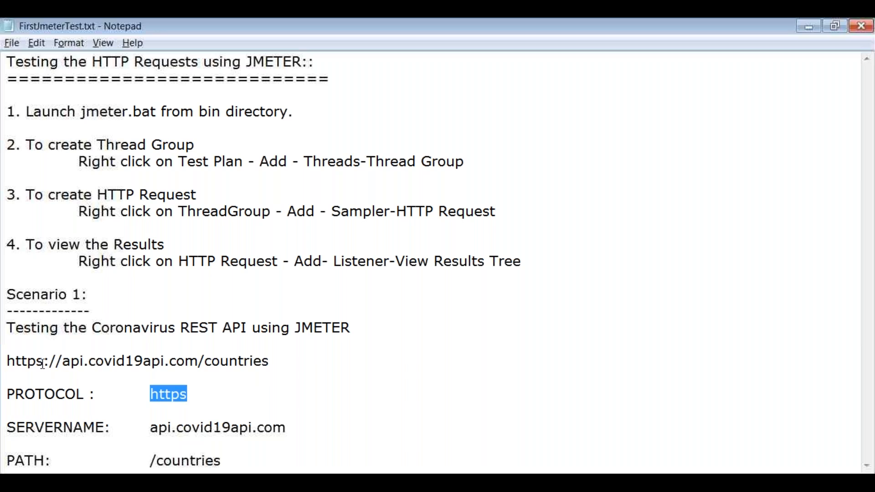
drag(45, 364, 7, 364)
drag(271, 363, 6, 364)
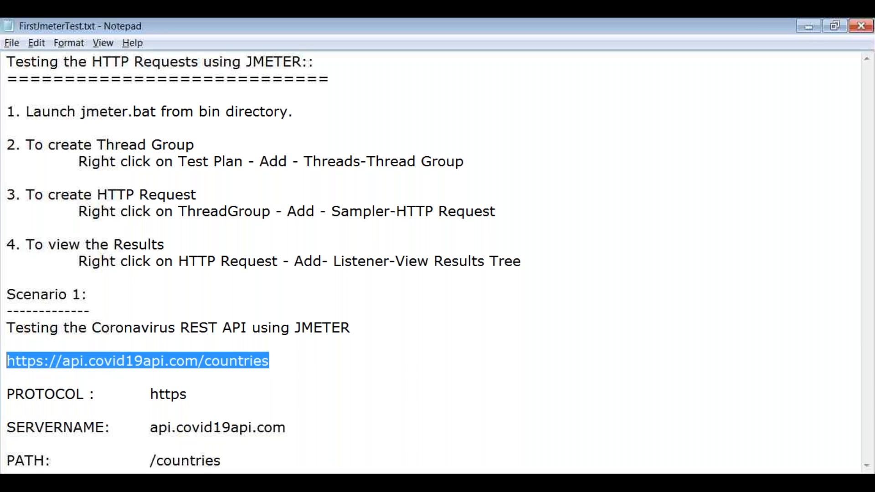
drag(91, 394, 6, 393)
drag(187, 395, 134, 400)
Step: Change the SERVERNAME label under Scenario 1 to SERVERNAME/HOSTNAME
drag(105, 425, 6, 424)
click(101, 427)
text(HOSTNAME)
key(Left)
key(Left)
key(Left)
key(Left)
key(Left)
key(Left)
key(Left)
key(Left)
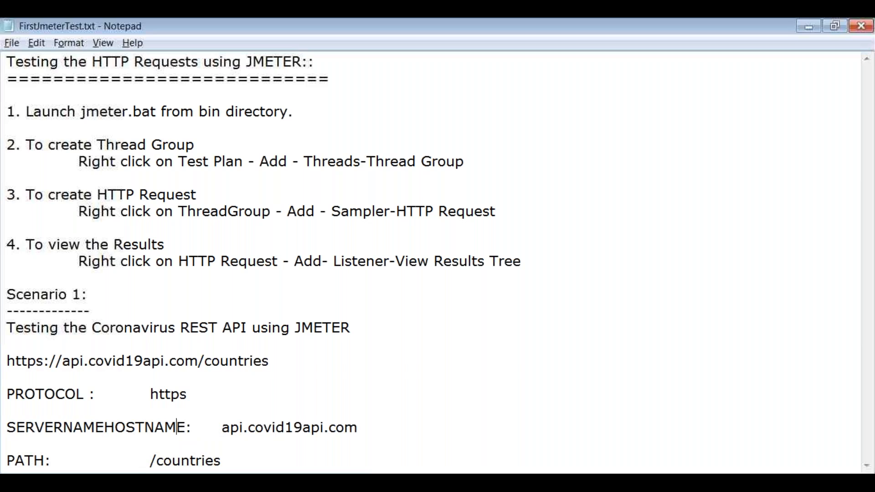
text(/)
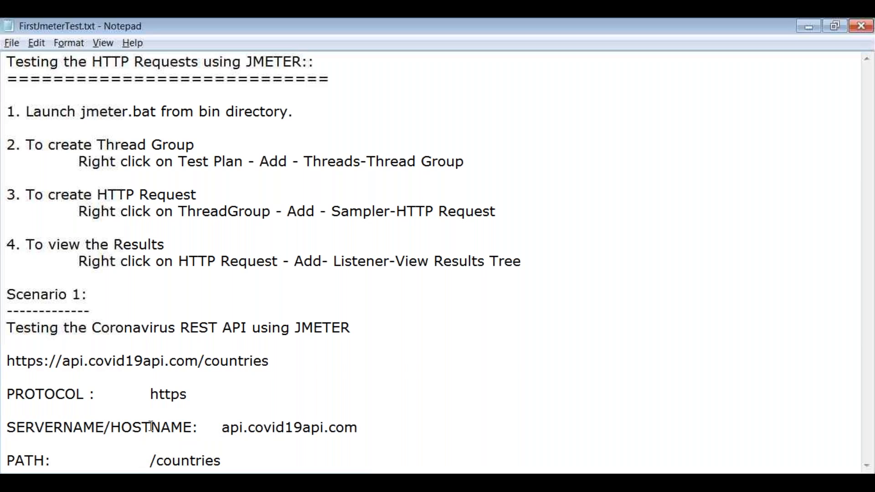
Step: Review the host part of the endpoint URL, and add seven blank lines below the PATH line
drag(63, 363, 201, 360)
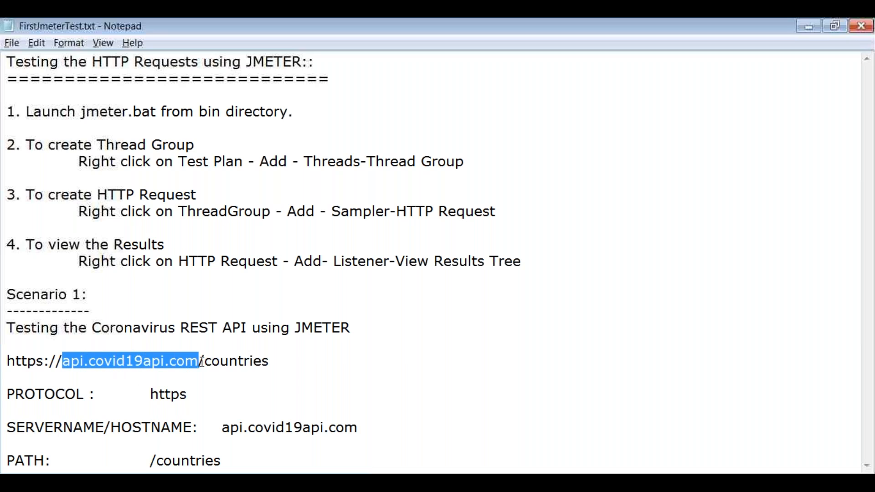
click(252, 457)
key(Return)
key(Return)
key(Return)
key(Return)
key(Return)
key(Return)
key(Return)
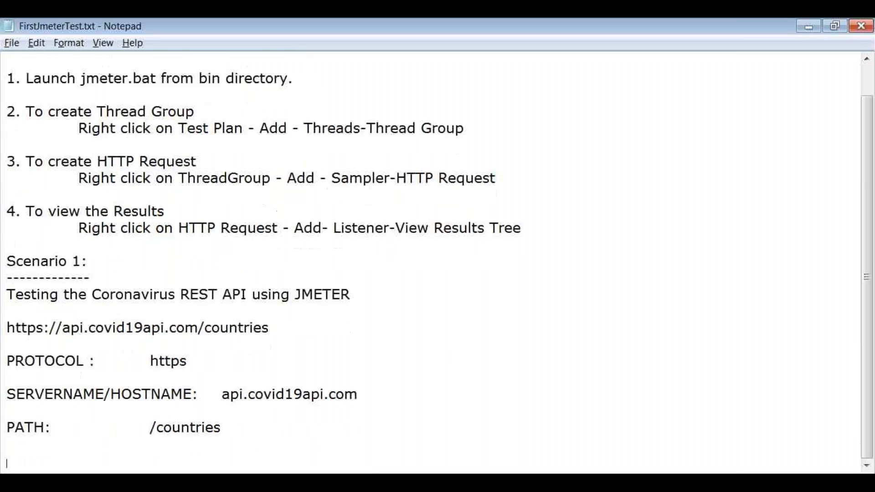
Step: Copy the protocol https from the Notepad notes into the Protocol setting of CoronavirusHTTPReq in JMeter
drag(203, 245, 268, 244)
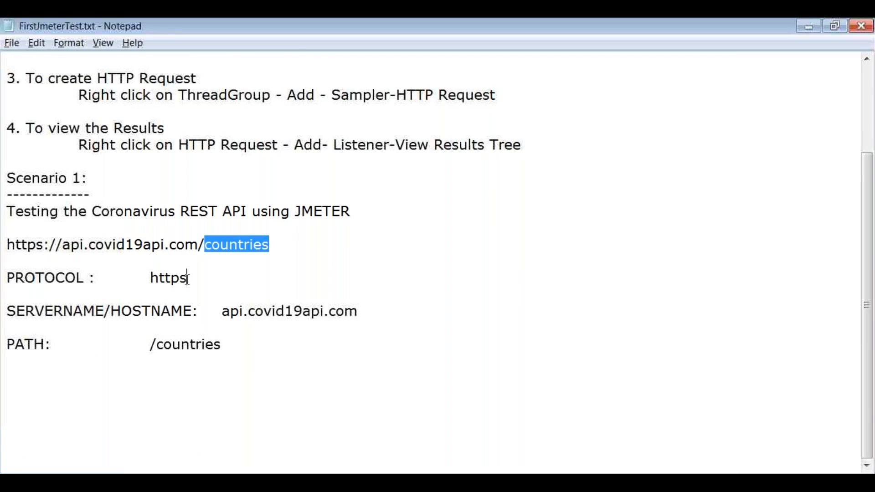
drag(187, 279, 154, 283)
key(ctrl+c)
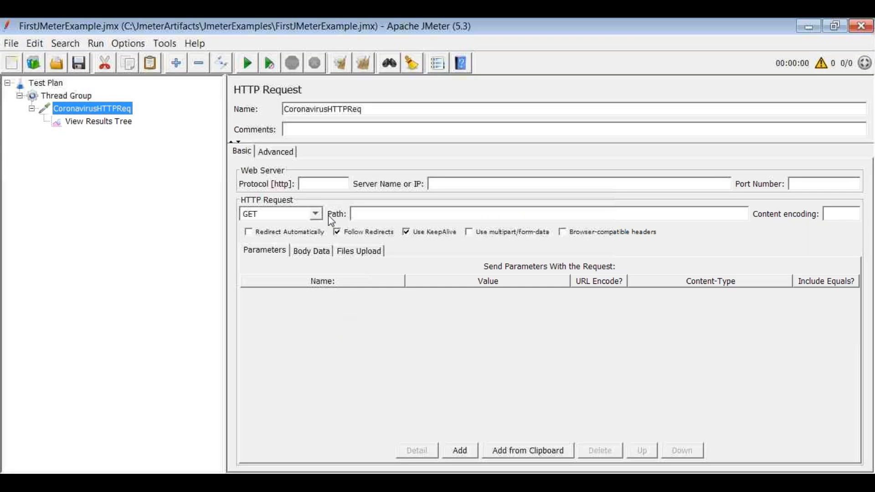
click(323, 184)
key(ctrl+v)
click(456, 184)
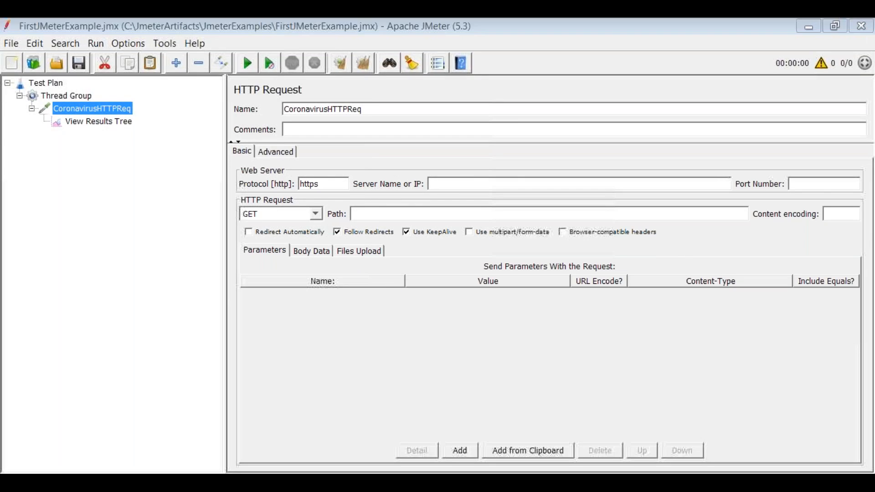
Step: Copy the host api.covid19api.com from the Notepad notes into the request's Server Name or IP setting in JMeter
key(alt+Tab)
drag(225, 311, 365, 313)
key(ctrl+c)
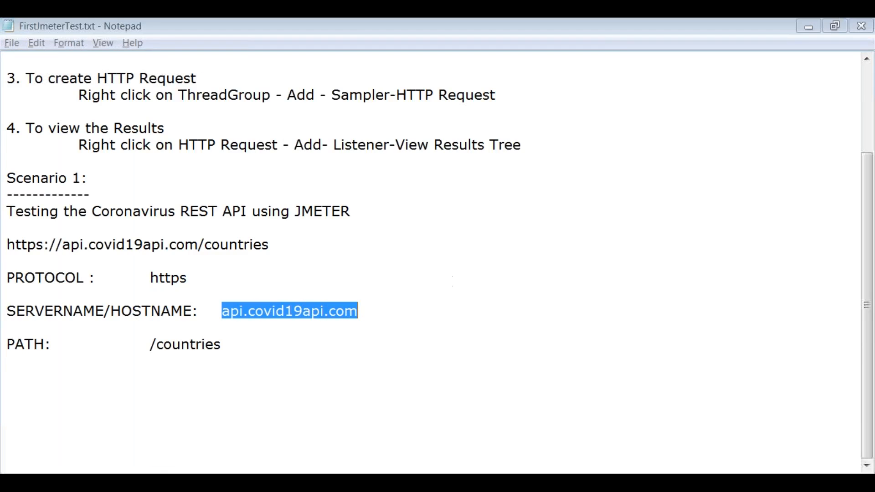
key(alt+Tab)
click(484, 183)
key(ctrl+v)
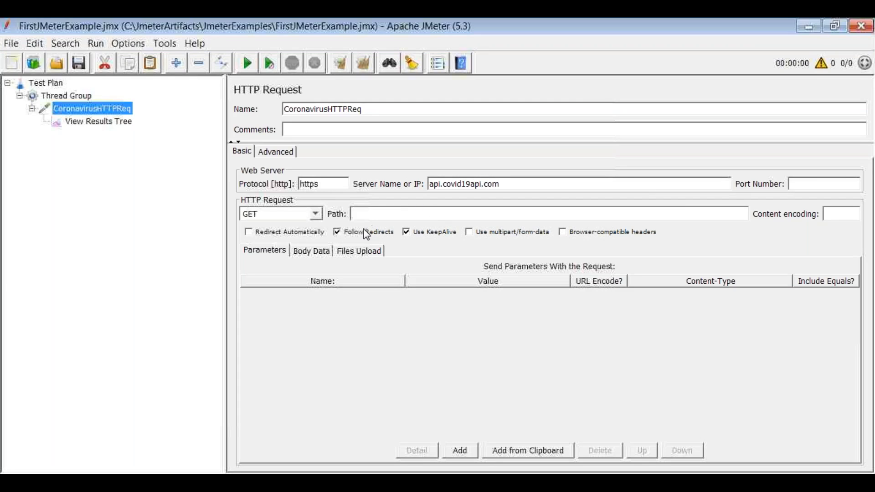
Step: Copy the path /countries from the Notepad notes into the request's Path setting in JMeter
click(363, 214)
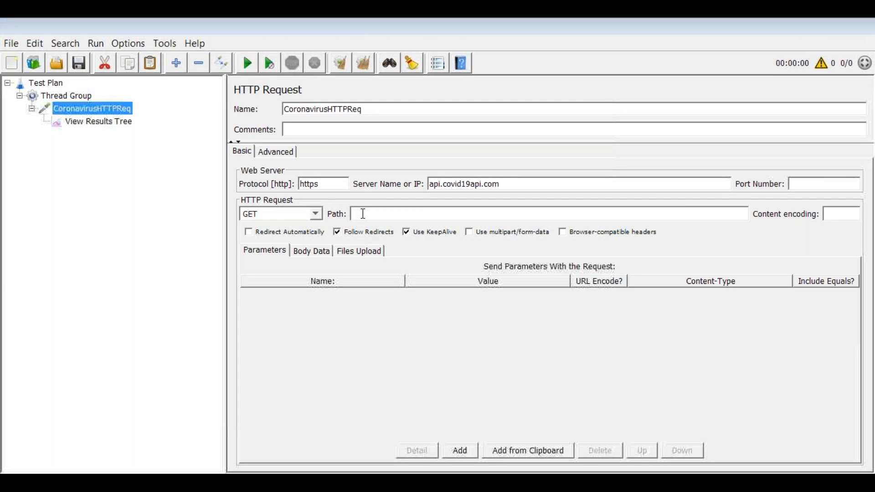
key(alt+Tab)
drag(222, 345, 150, 345)
key(ctrl+c)
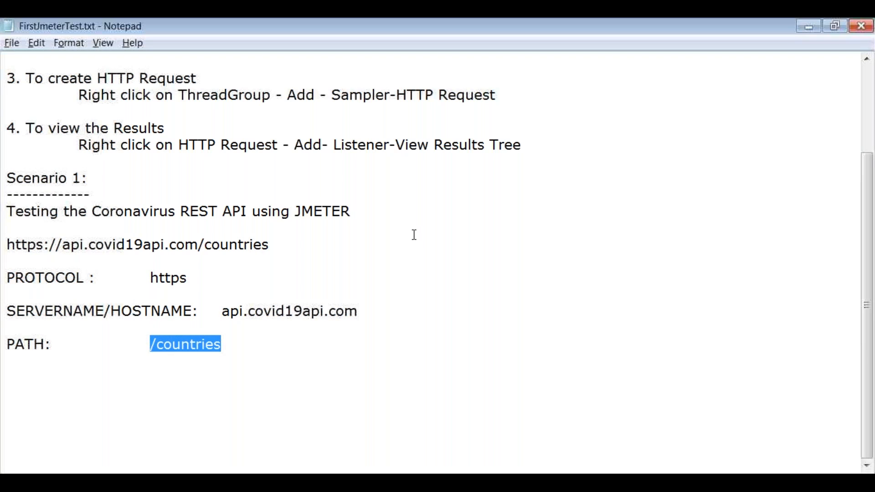
key(alt+Tab)
click(397, 213)
key(ctrl+v)
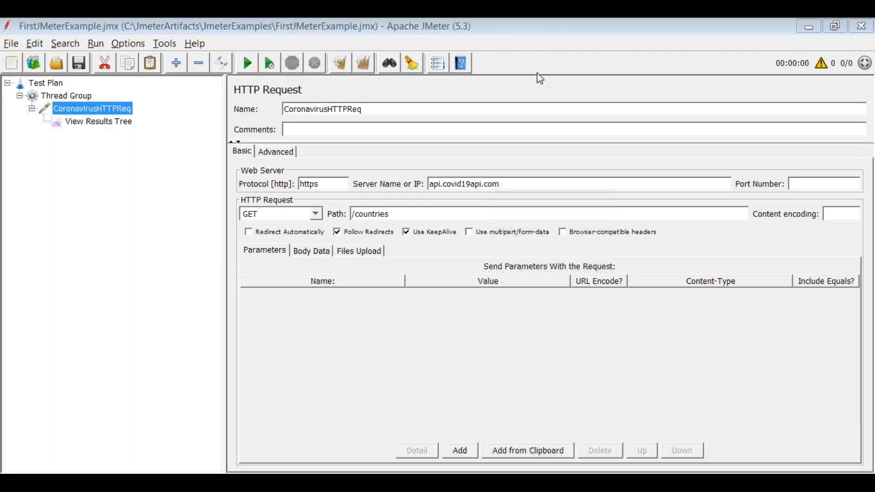
drag(288, 185, 351, 184)
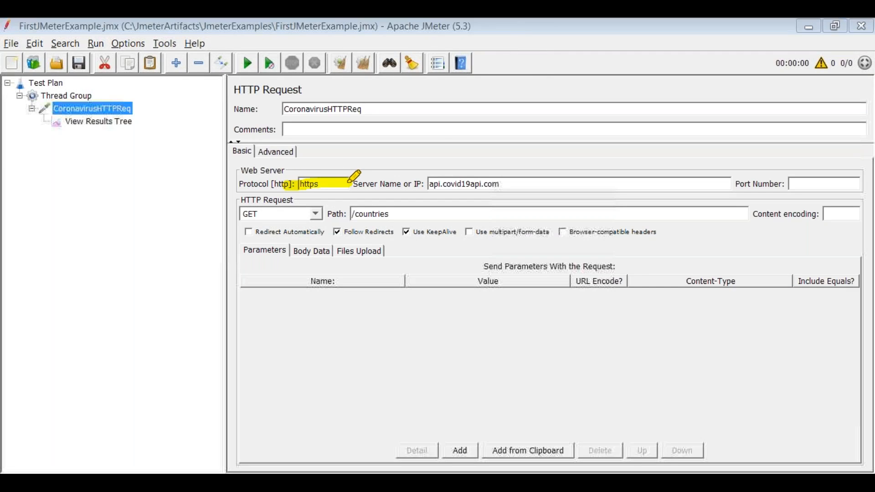
drag(420, 183, 506, 184)
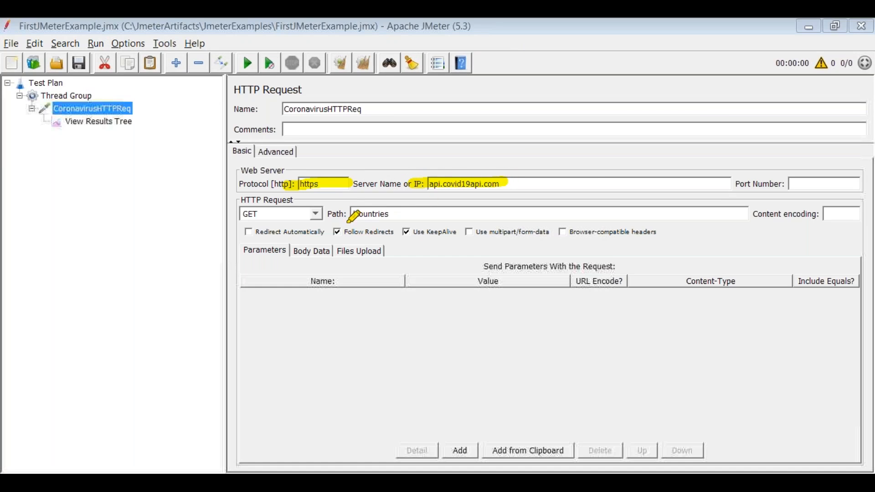
drag(339, 212, 396, 211)
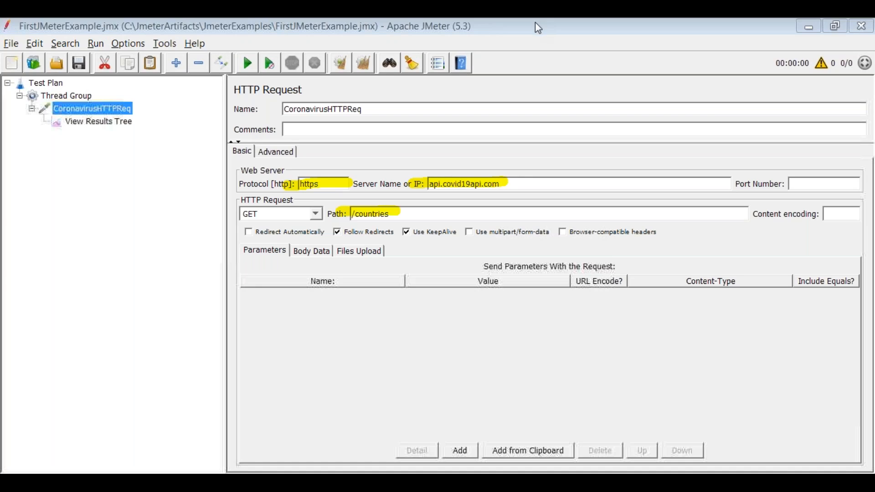
click(548, 130)
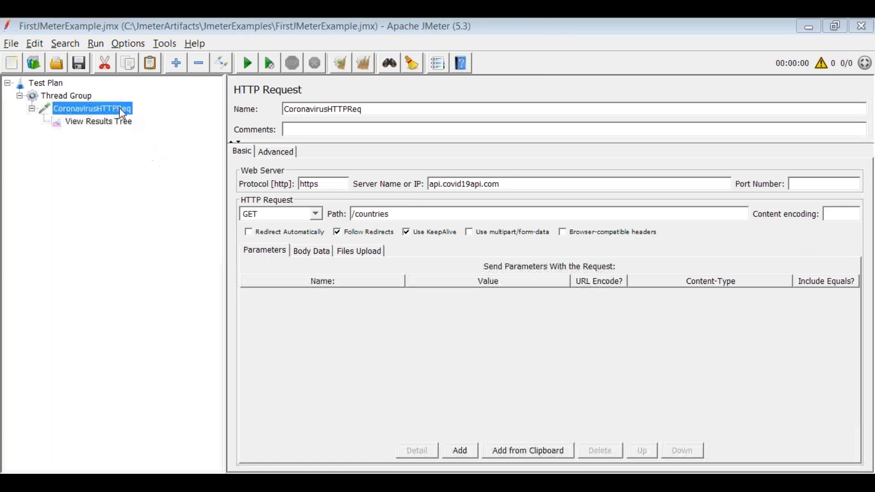
click(79, 112)
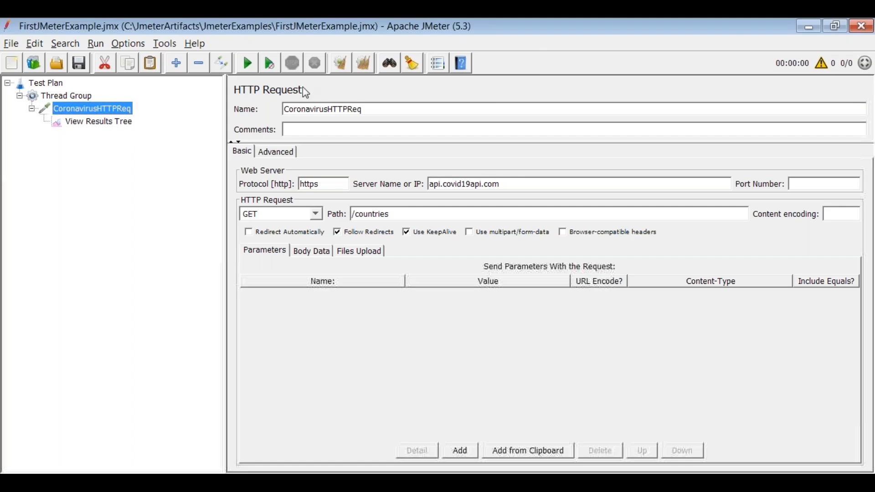
click(535, 22)
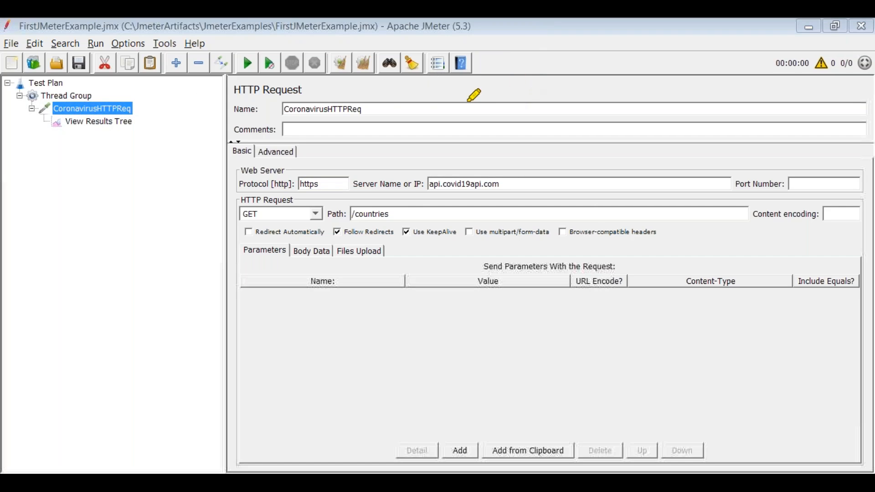
drag(240, 63, 246, 64)
click(548, 19)
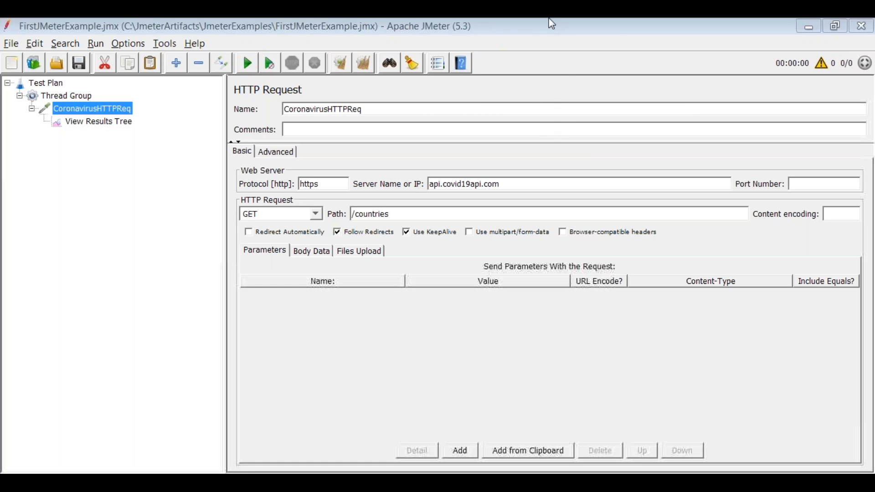
Step: Run the test plan and open the CoronavirusHTTPReq sample in the View Results Tree listener
click(244, 62)
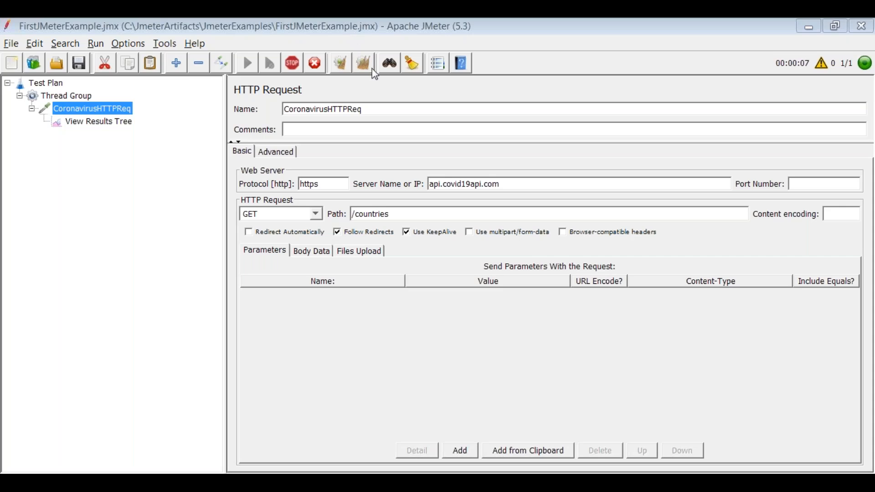
click(109, 123)
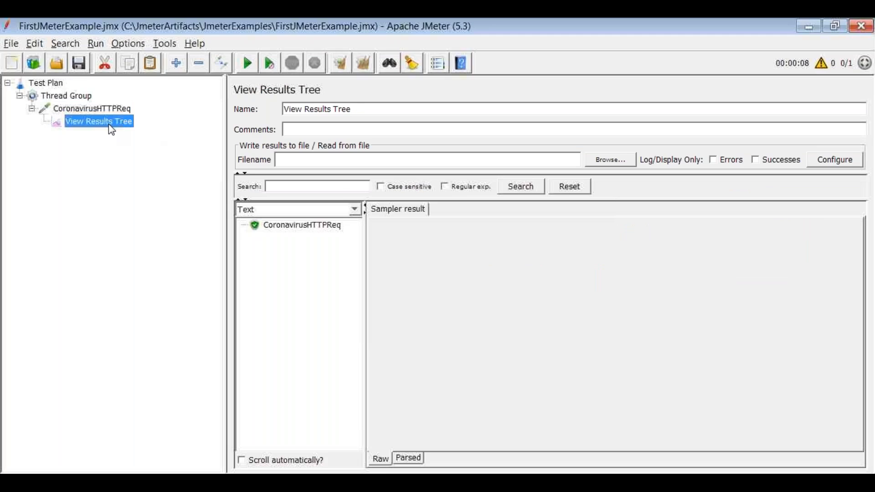
click(308, 231)
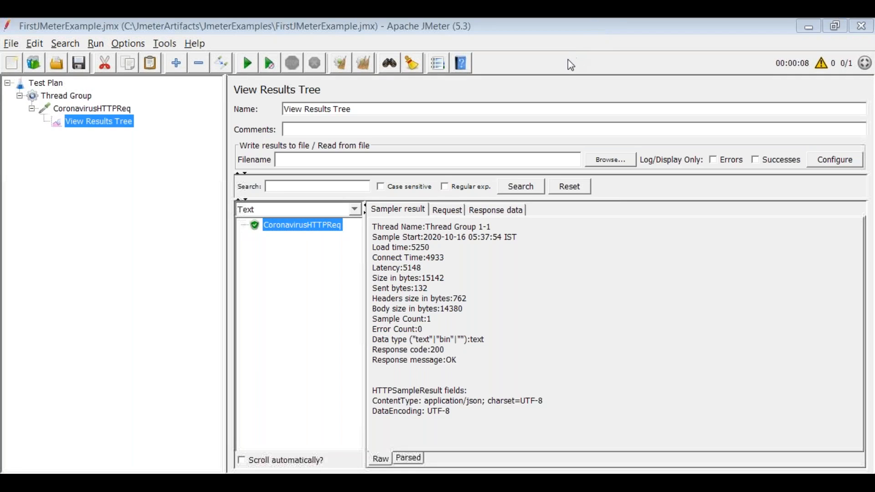
Step: Examine the sampler result's response code, content type, headers size, sent bytes, latency and connect time
mouse_move(368, 354)
mouse_down()
mouse_move(453, 348)
mouse_move(364, 348)
mouse_move(373, 353)
mouse_up()
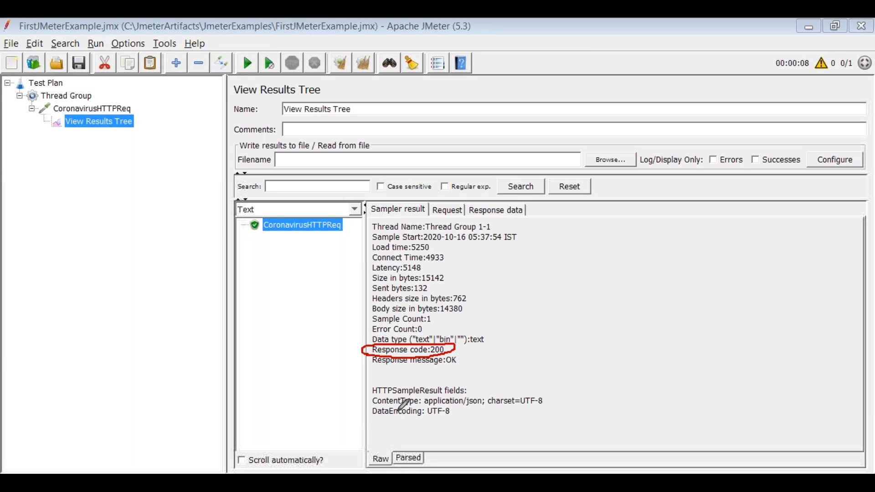
mouse_move(371, 407)
mouse_down()
mouse_move(419, 401)
mouse_move(373, 397)
mouse_move(381, 405)
mouse_move(484, 398)
mouse_move(424, 398)
mouse_move(431, 411)
mouse_up()
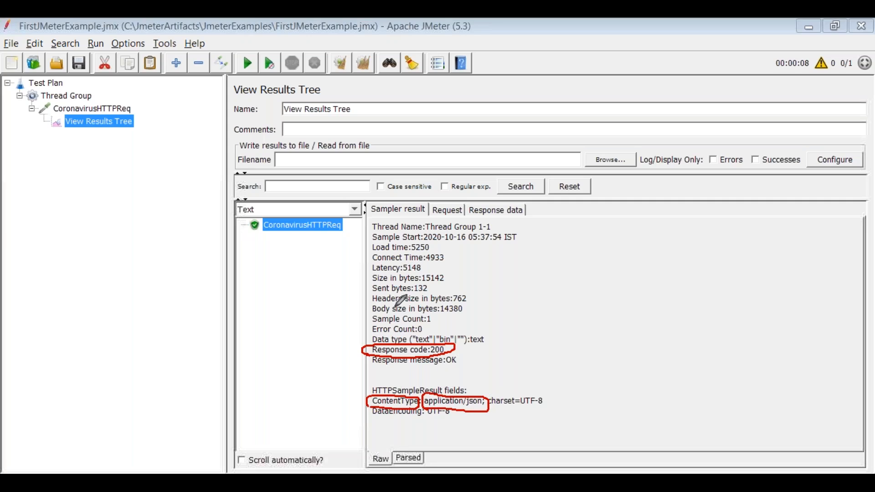
drag(368, 303, 468, 307)
drag(368, 295, 423, 294)
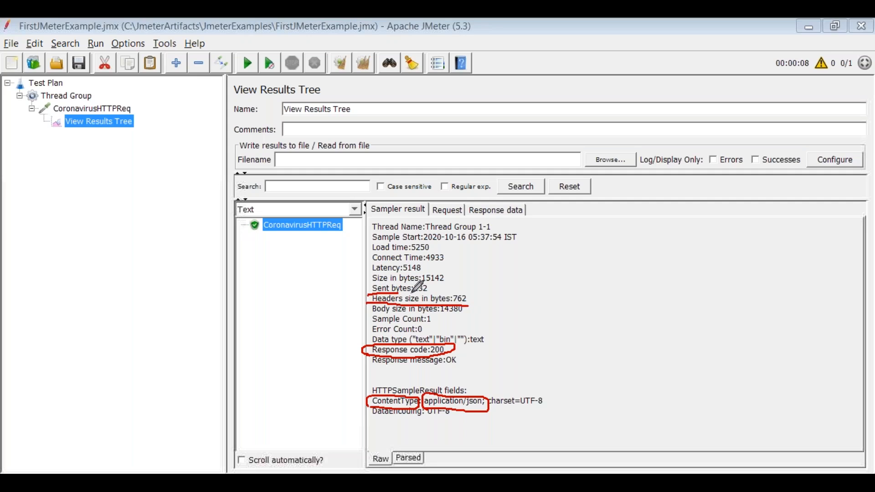
drag(368, 275, 423, 274)
mouse_move(368, 263)
mouse_down()
mouse_move(456, 260)
mouse_move(453, 250)
mouse_move(420, 249)
mouse_move(371, 252)
mouse_move(368, 263)
mouse_up()
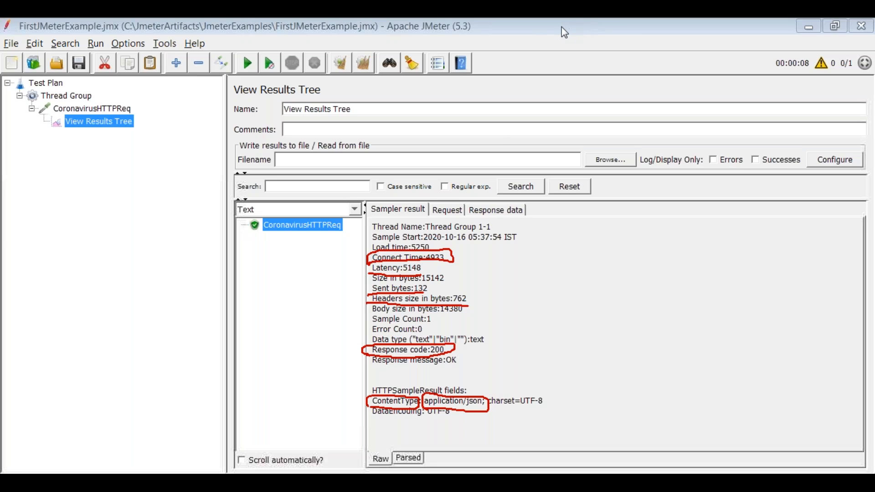
click(528, 25)
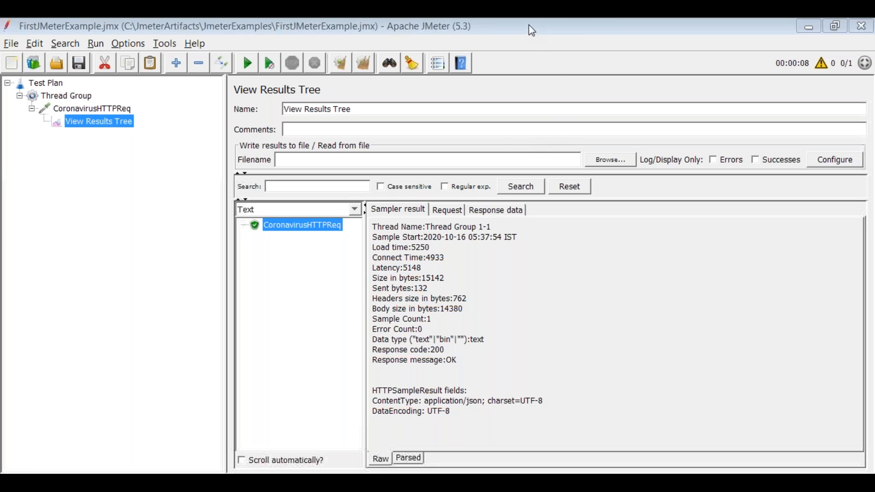
Step: Check the request line that was sent for CoronavirusHTTPReq and view its response body
click(447, 210)
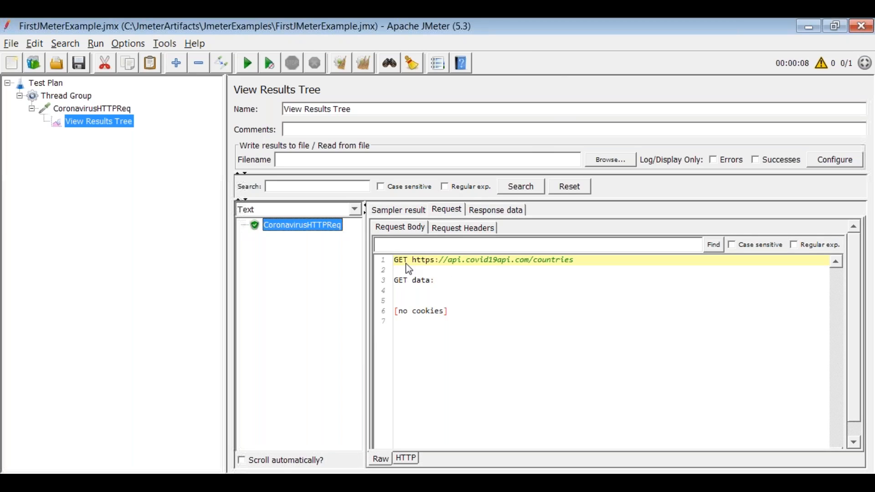
triple_click(451, 260)
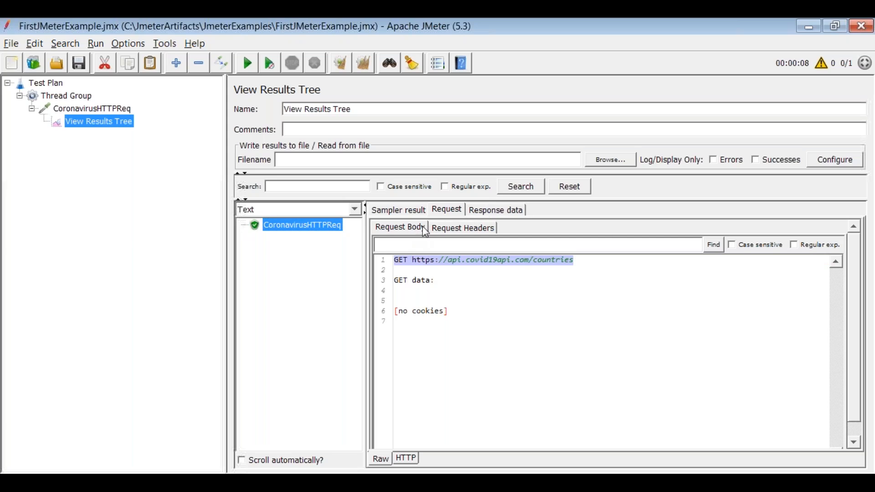
click(470, 209)
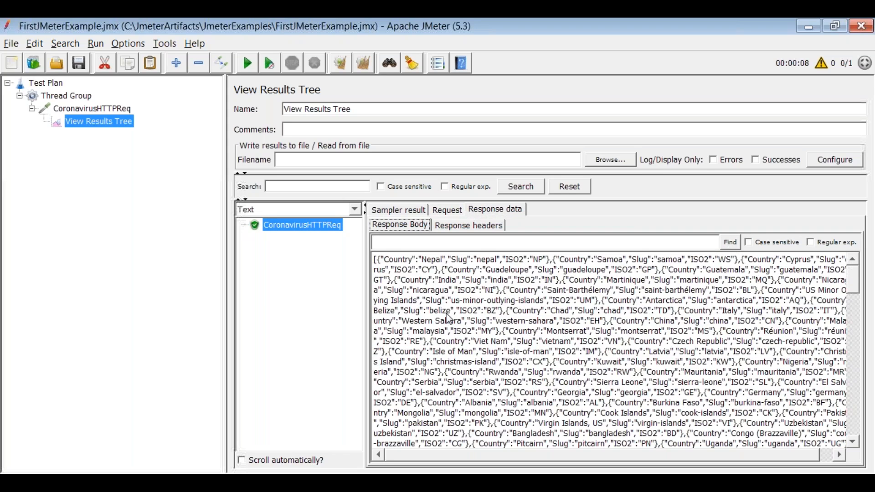
Step: Switch the results display from Text to JSON Path Tester and check the first three country names in the formatted response
click(356, 210)
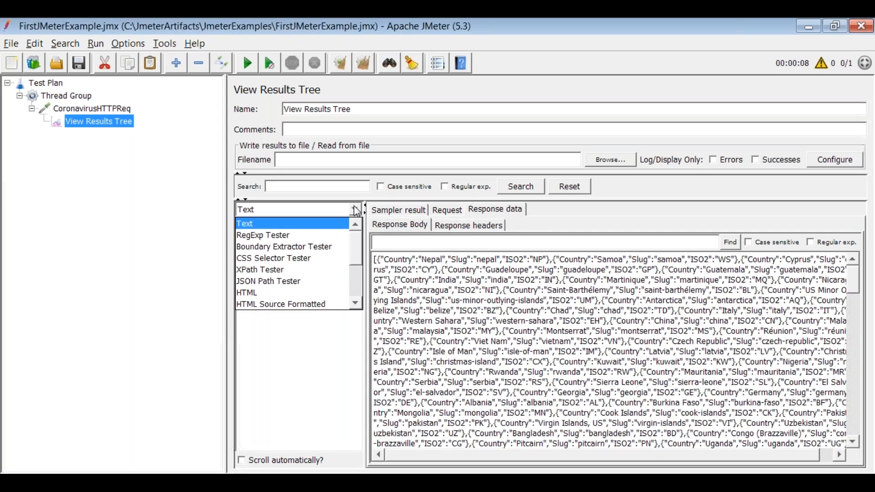
click(290, 283)
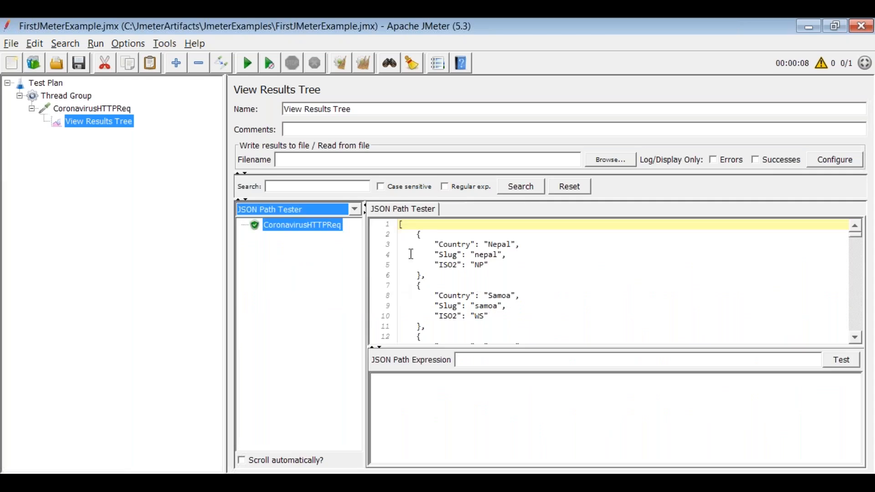
double_click(491, 246)
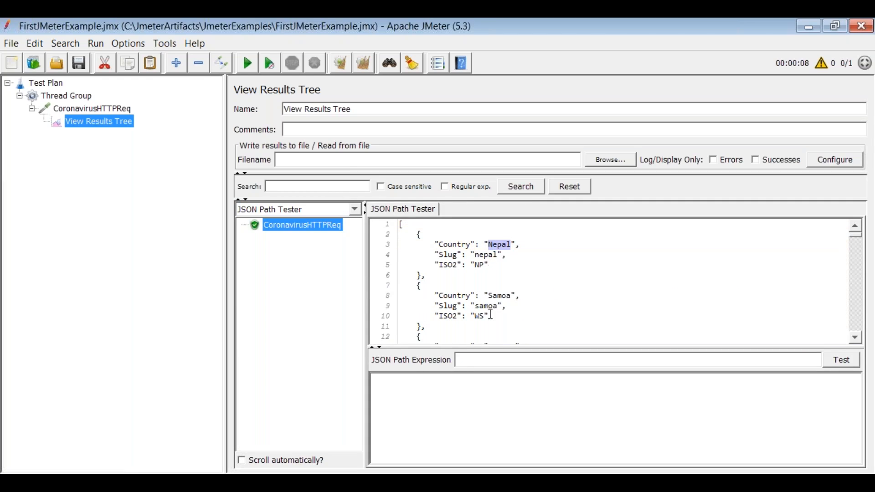
double_click(495, 297)
scroll(495, 297, down, 1)
double_click(497, 317)
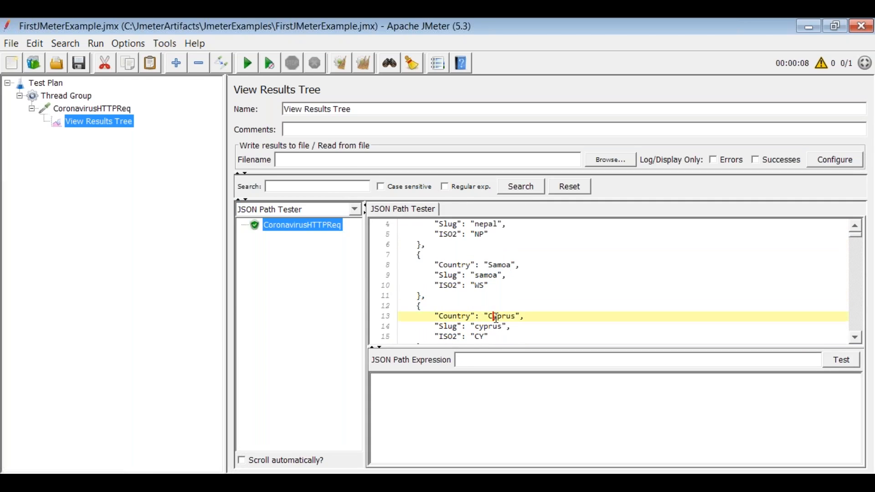